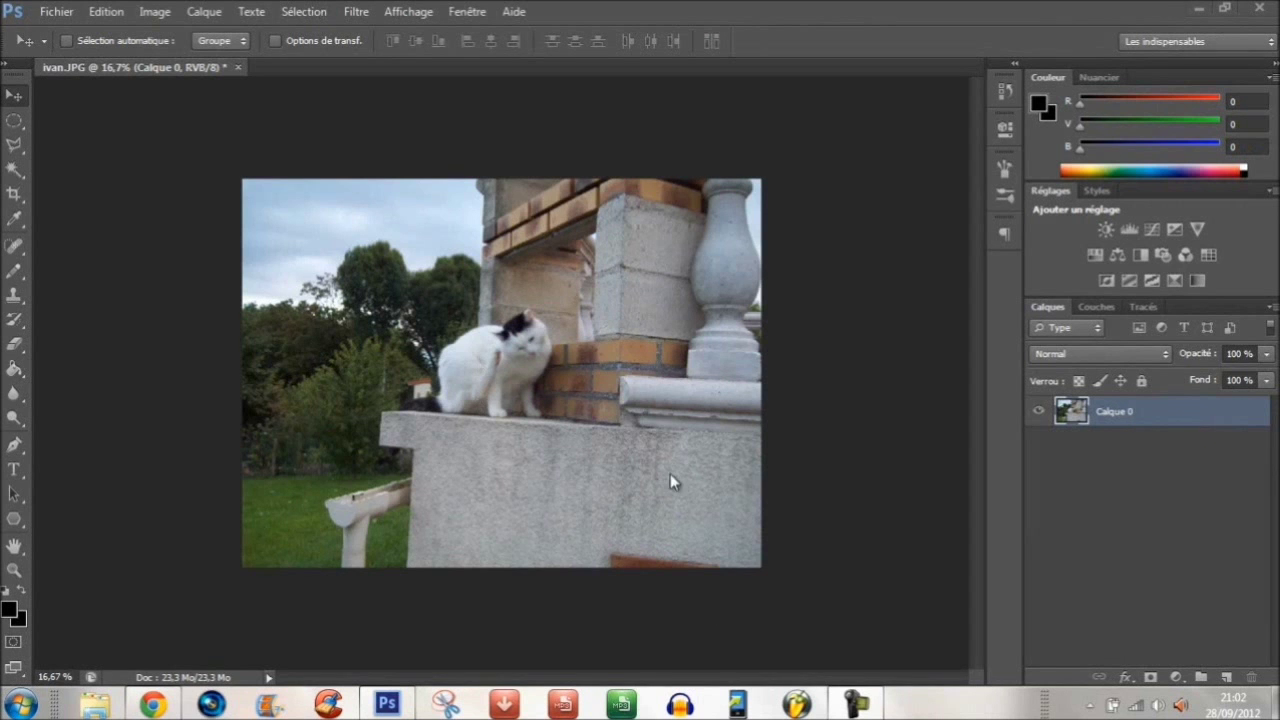
Convert the cat photo to Niveaux de gris mode, discarding its colour information
left_click(42, 14)
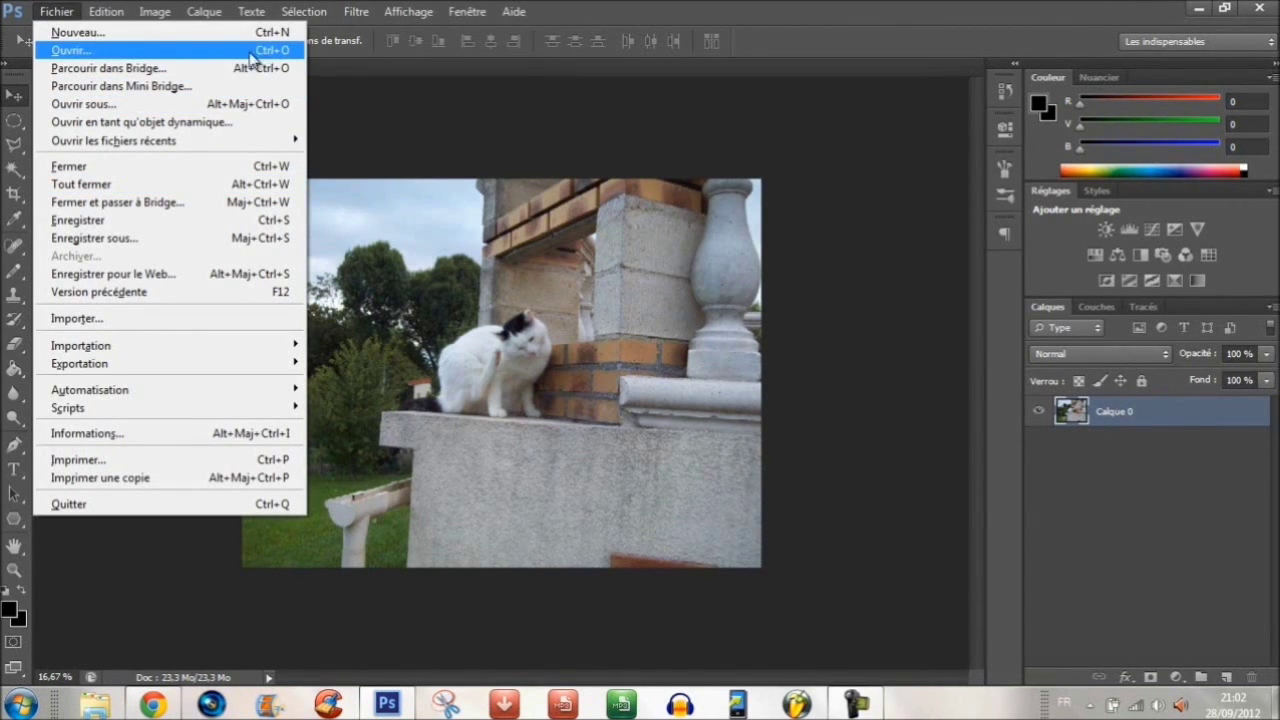
left_click(437, 126)
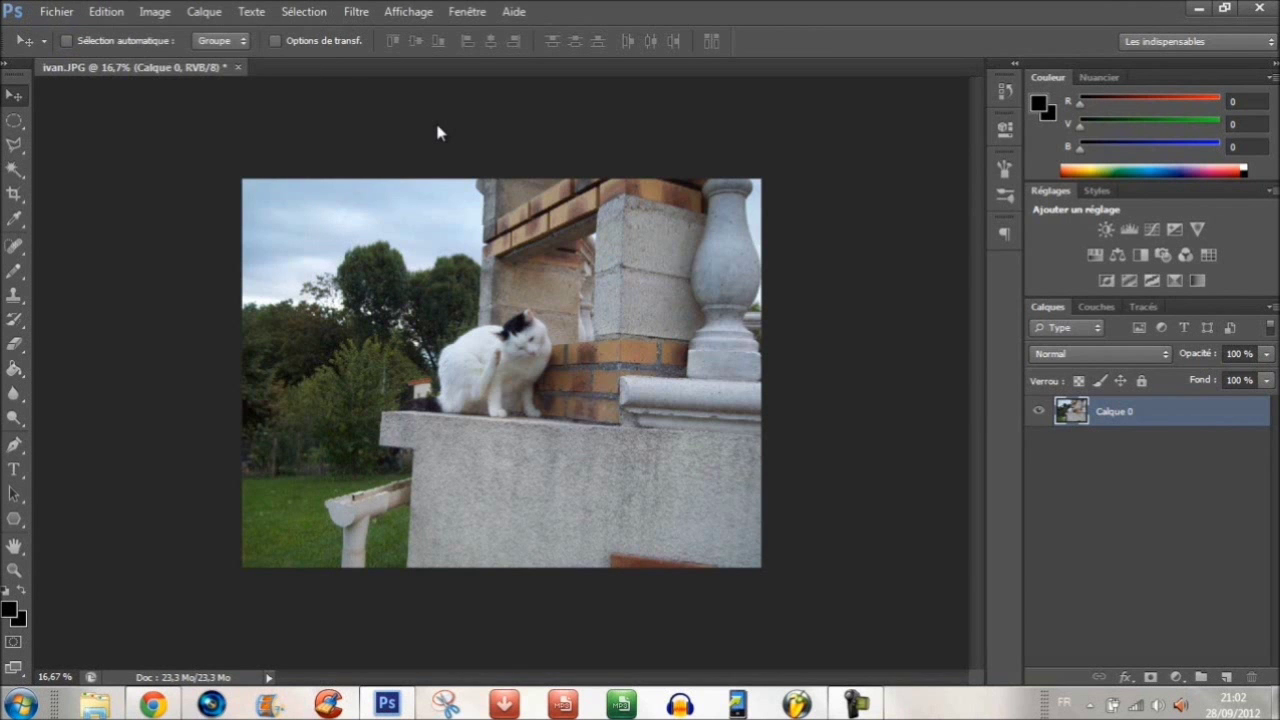
left_click(147, 12)
mouse_move(300, 38)
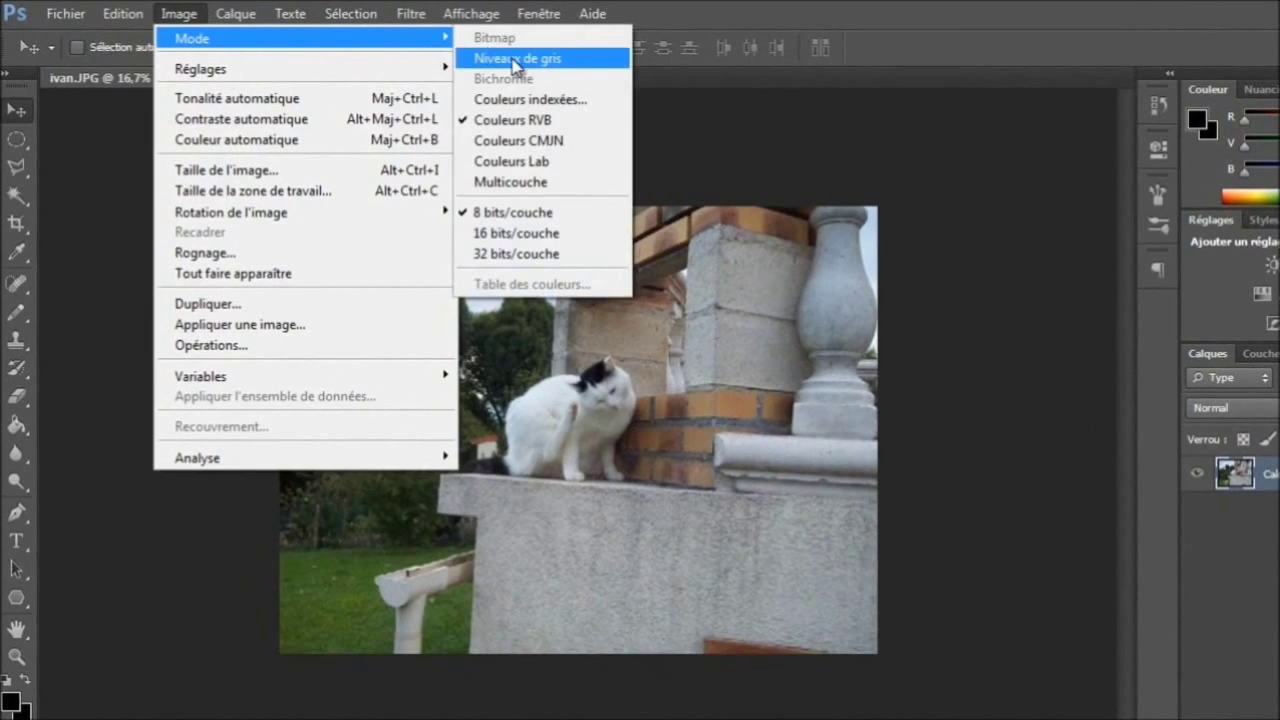
left_click(514, 60)
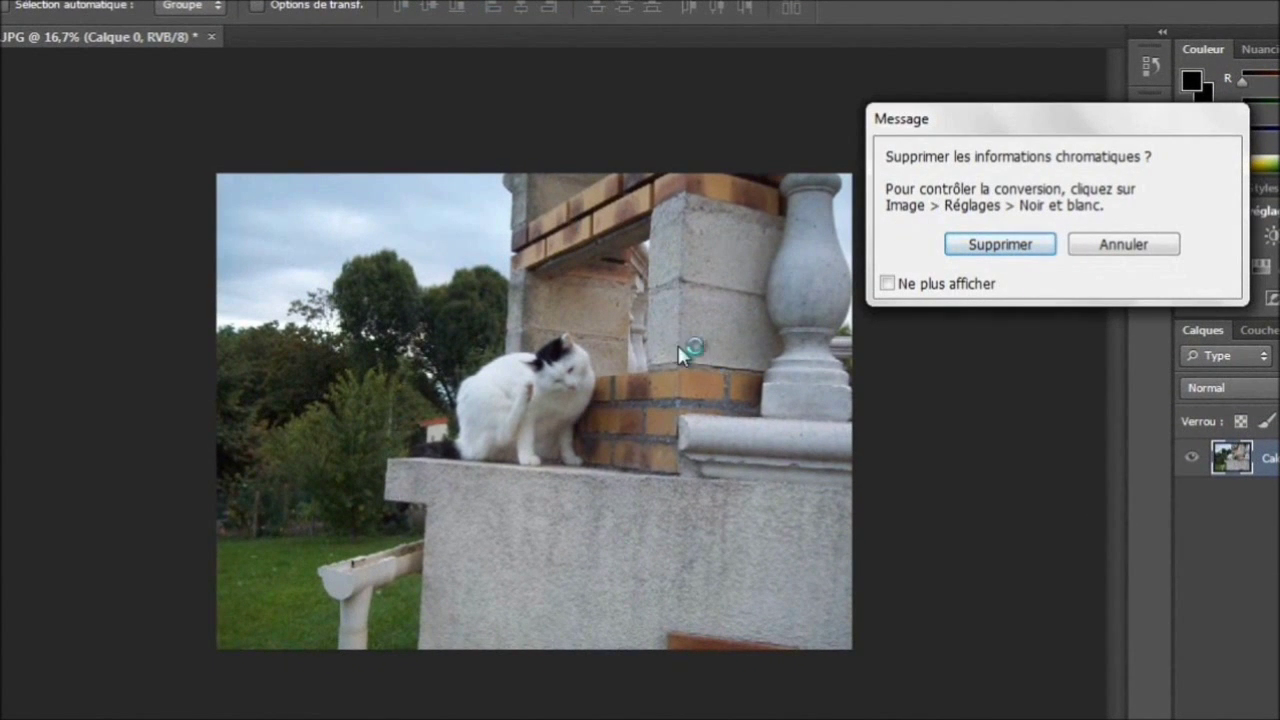
left_click(1045, 244)
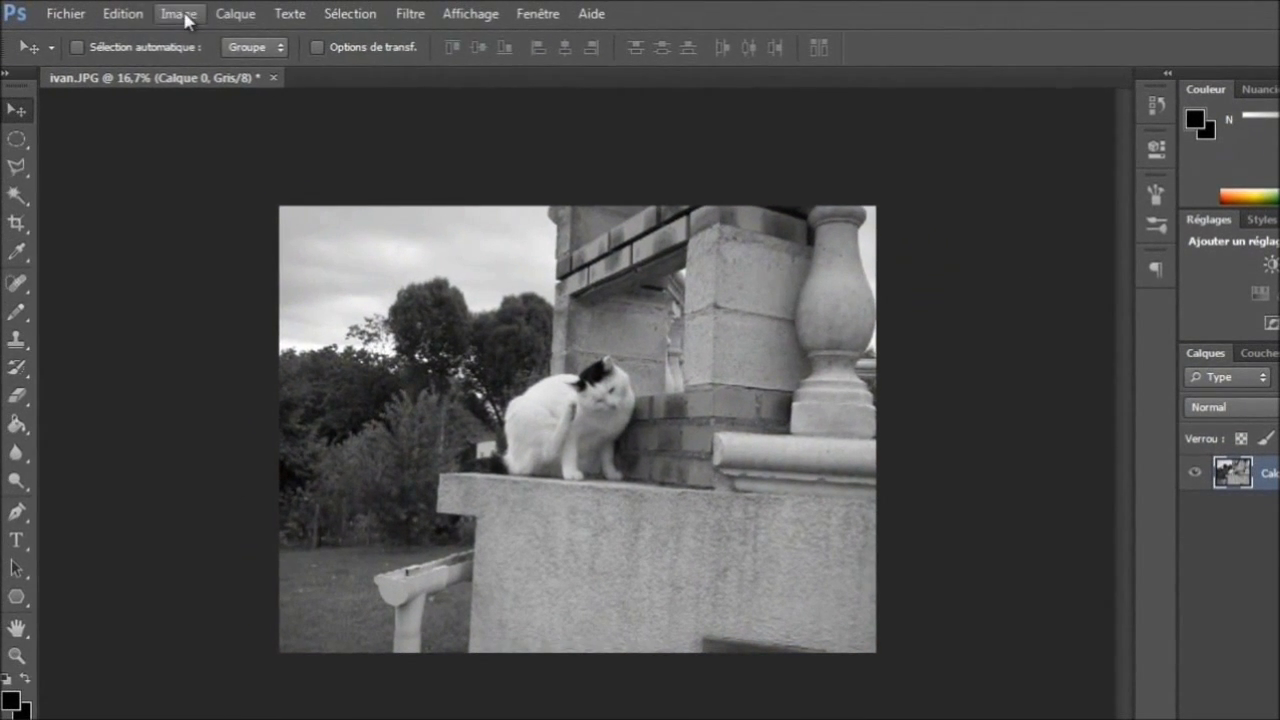
left_click(180, 14)
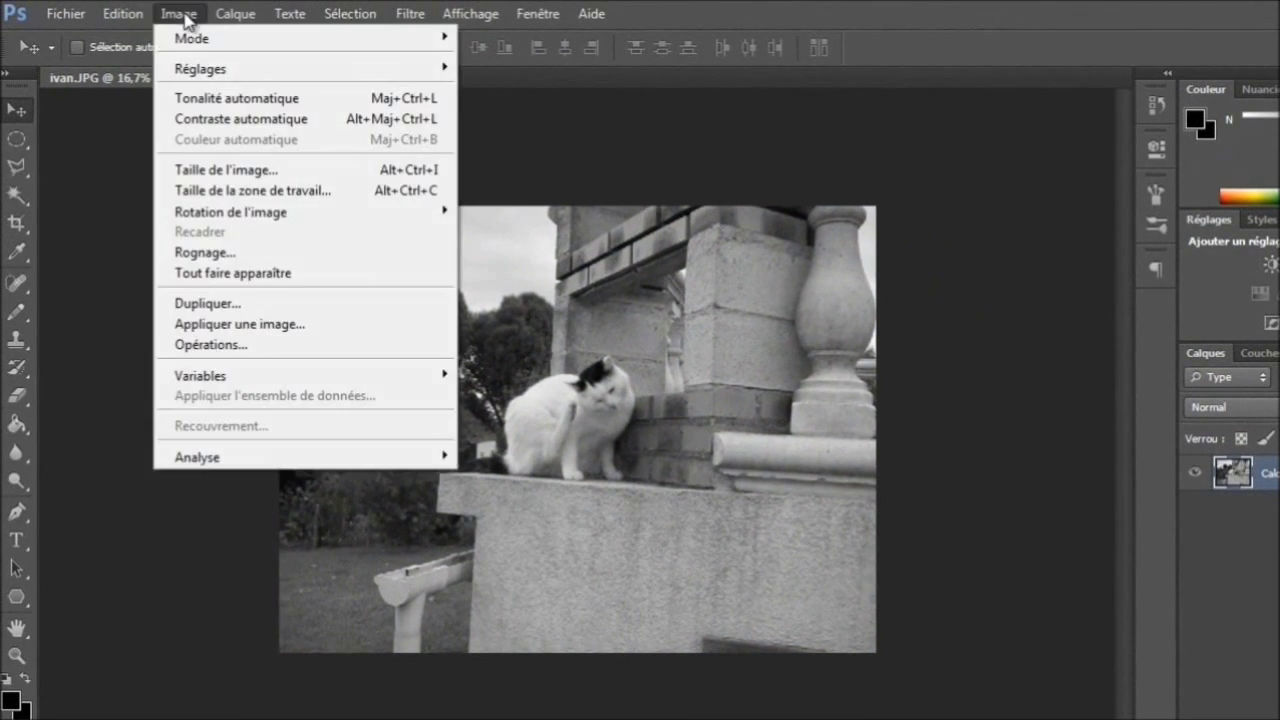
mouse_move(192, 38)
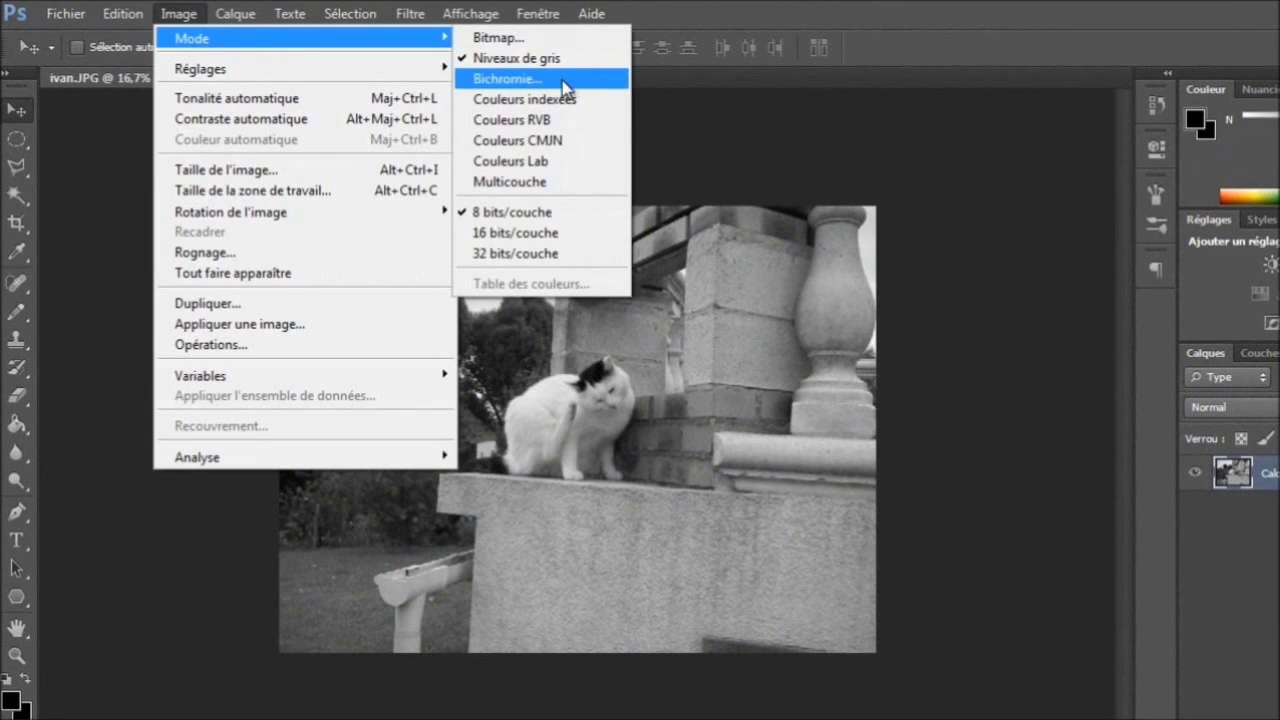
Switch the grayscale image to Bichromie mode with Encre 1 set to green #25bf21
left_click(563, 82)
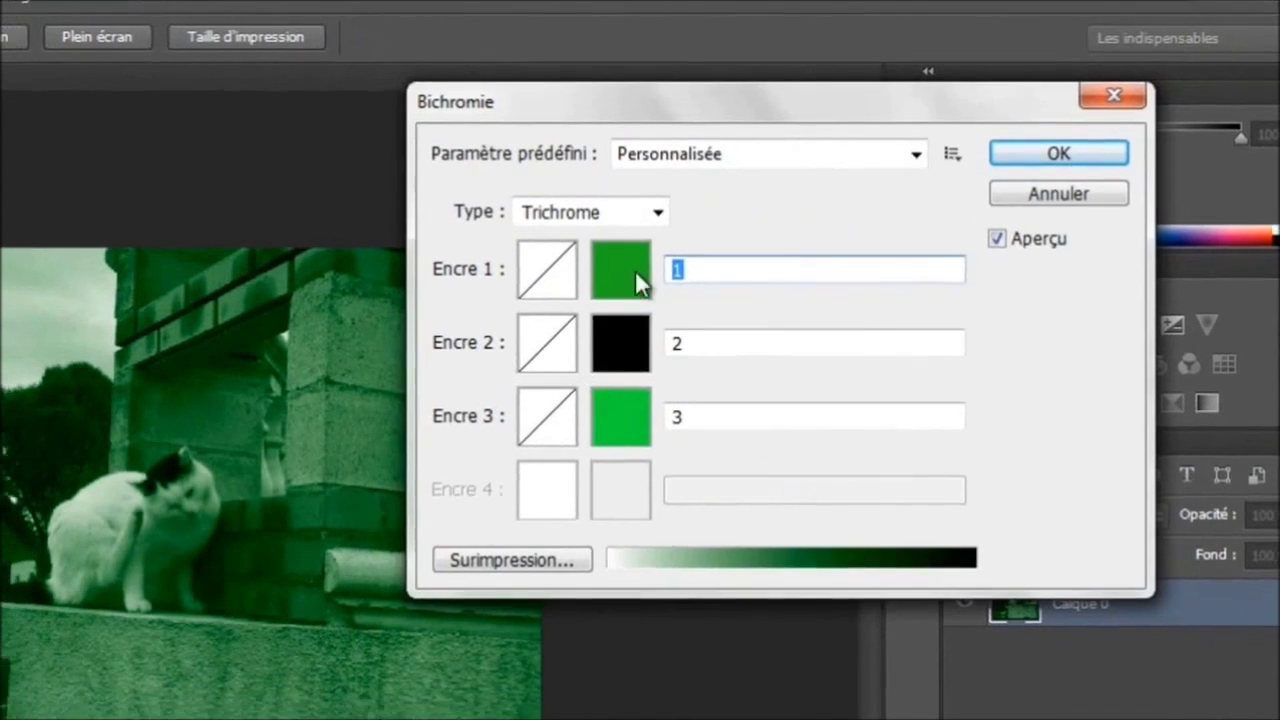
left_click(630, 290)
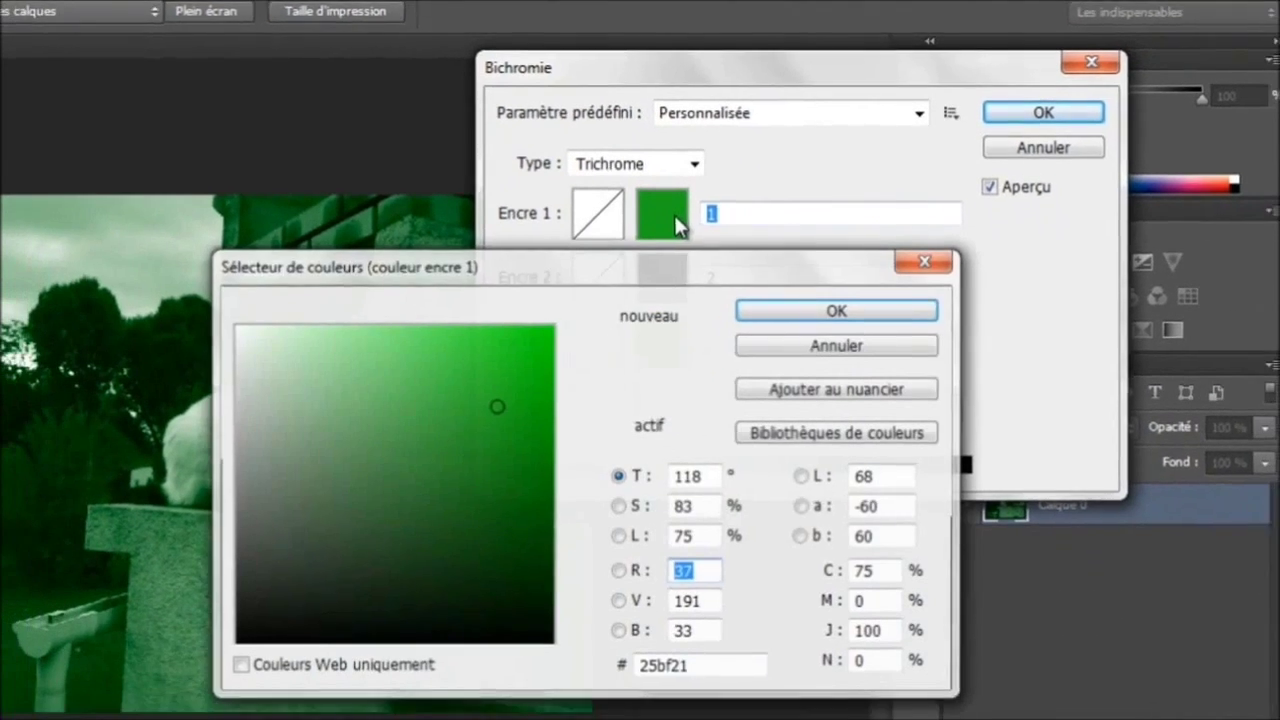
left_click(710, 664)
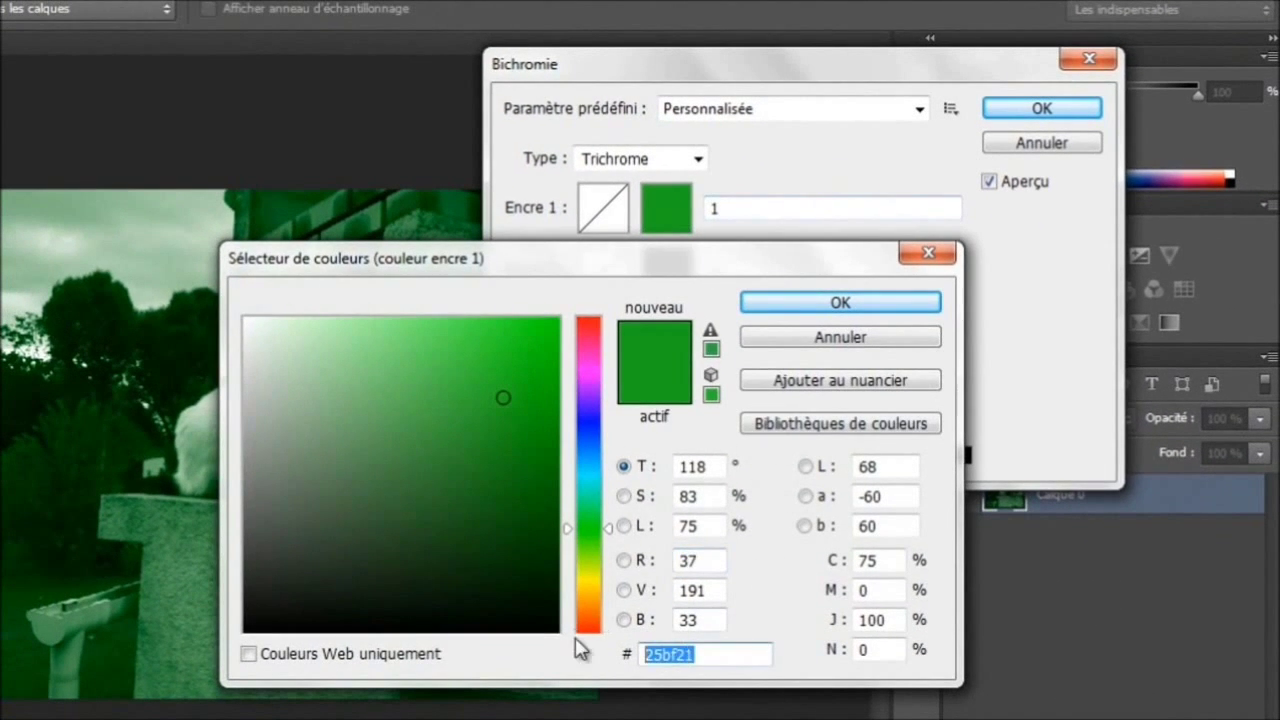
left_click(712, 658)
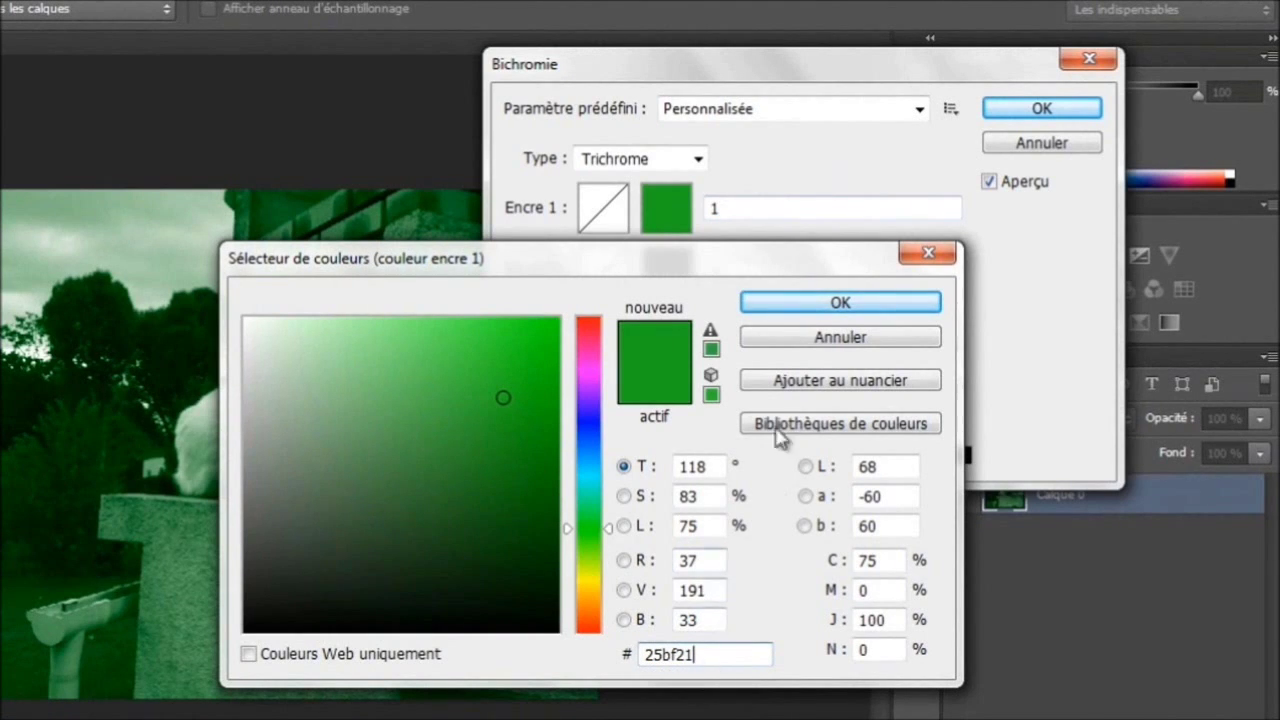
left_click(857, 304)
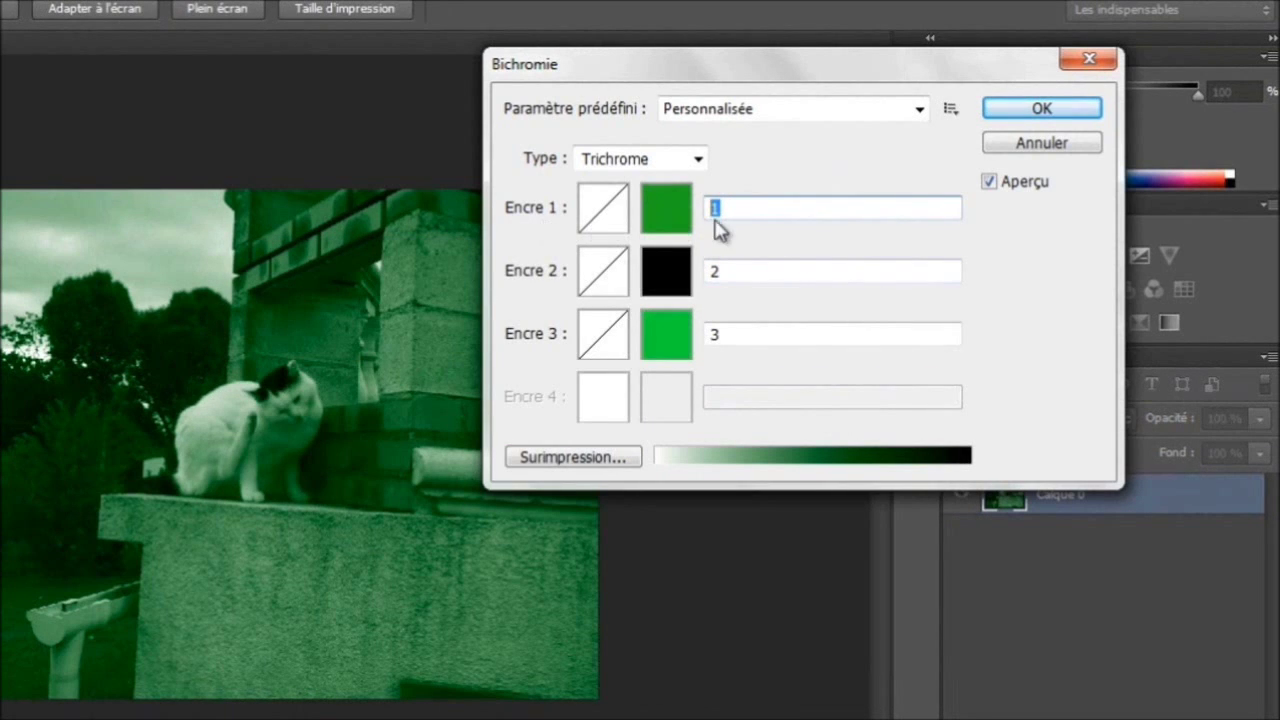
Keep the second duotone ink, Encre 2, set to black
key("Tab")
key("Tab")
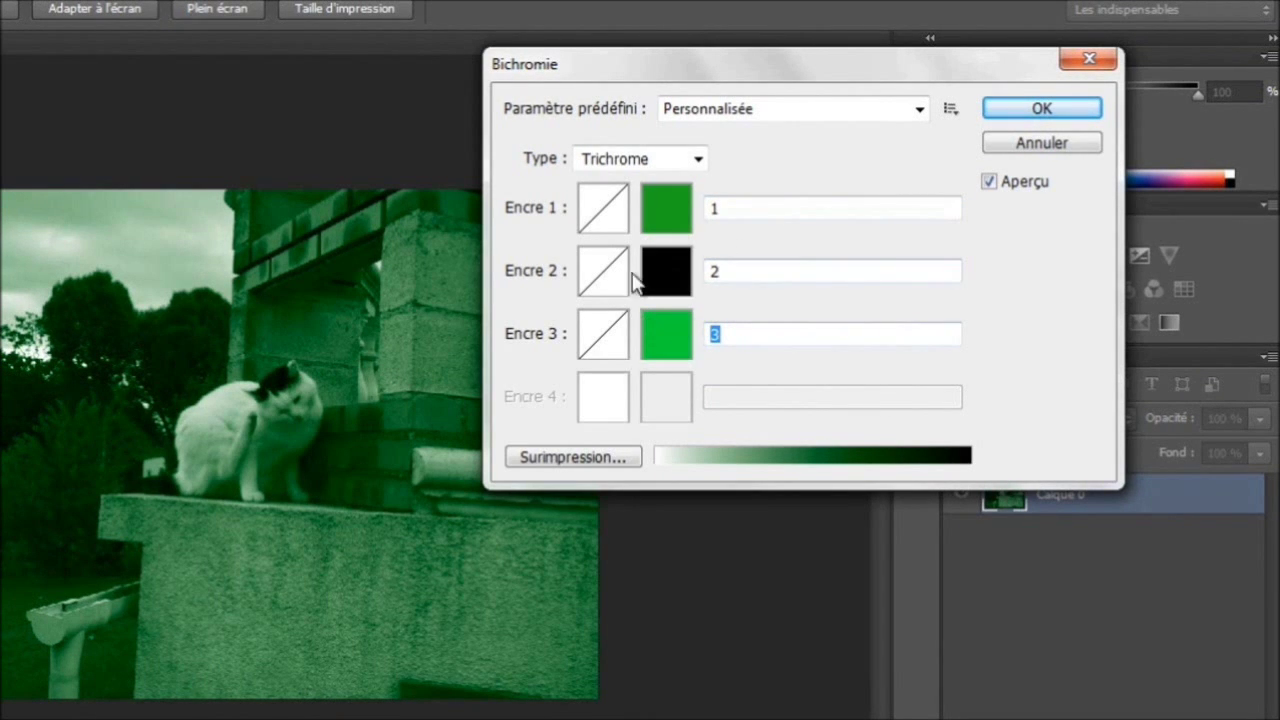
left_click(675, 290)
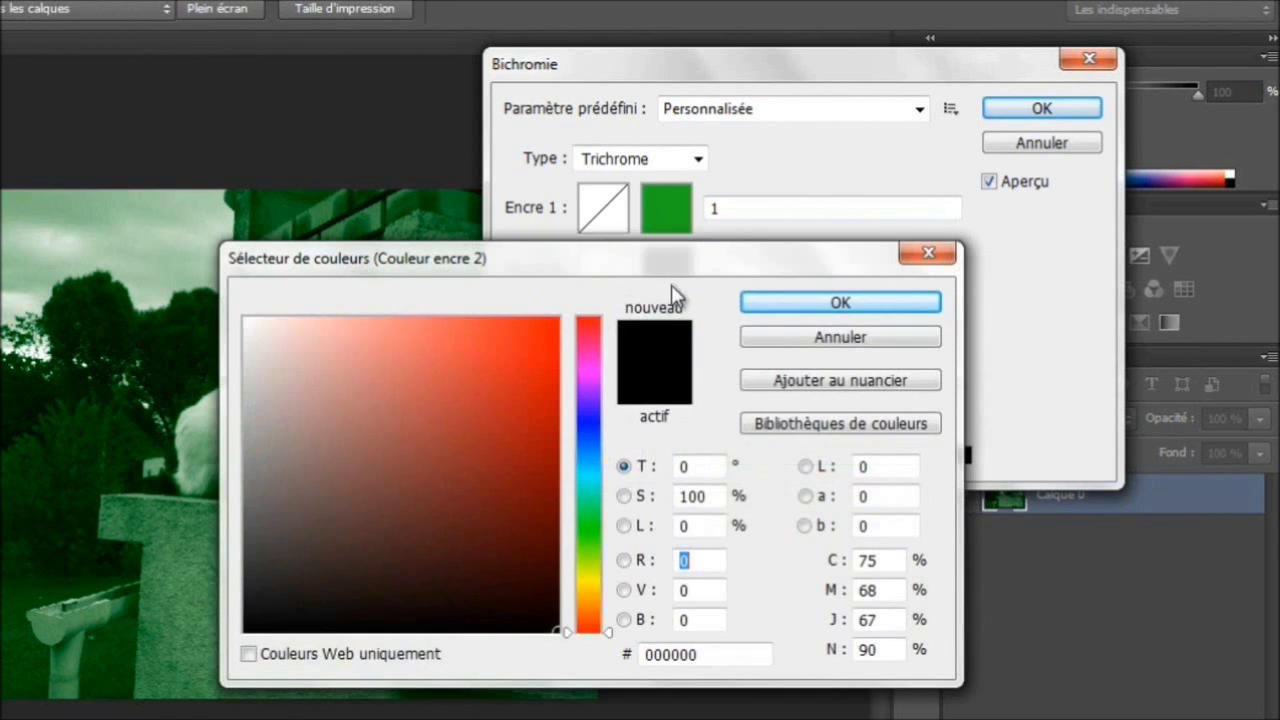
left_click(719, 655)
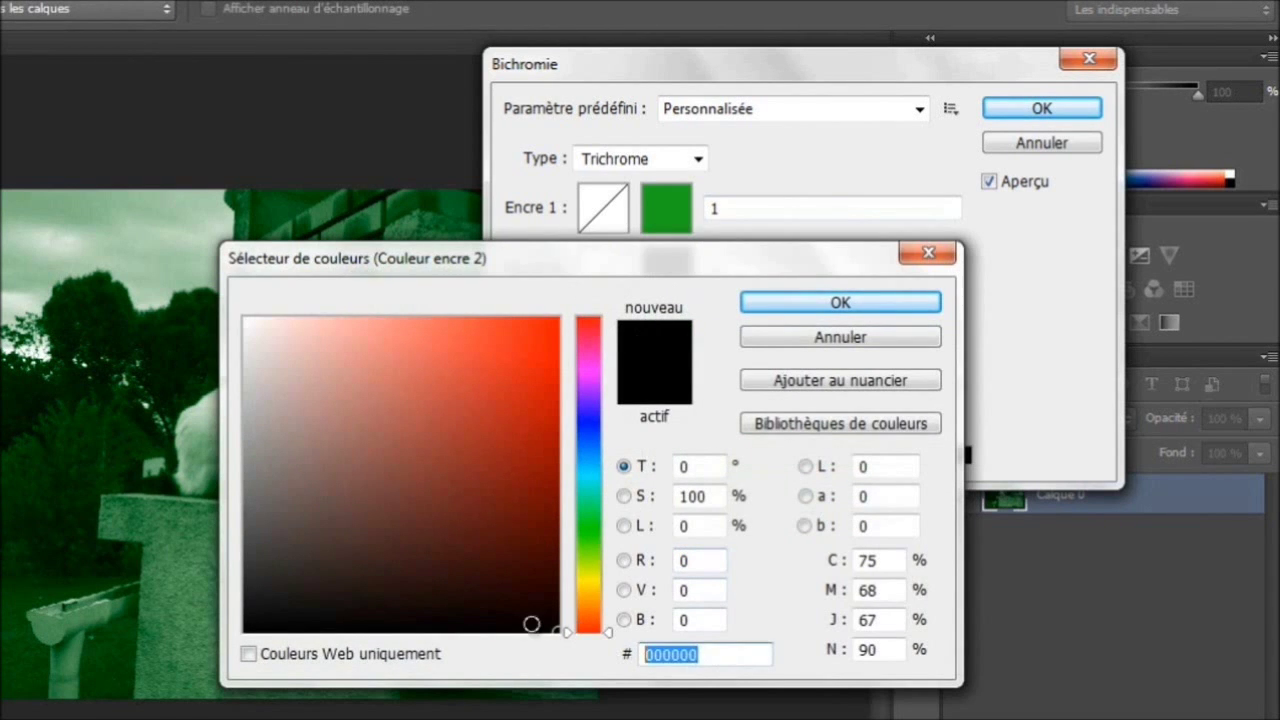
left_click(723, 657)
double_click(723, 657)
left_click(744, 656)
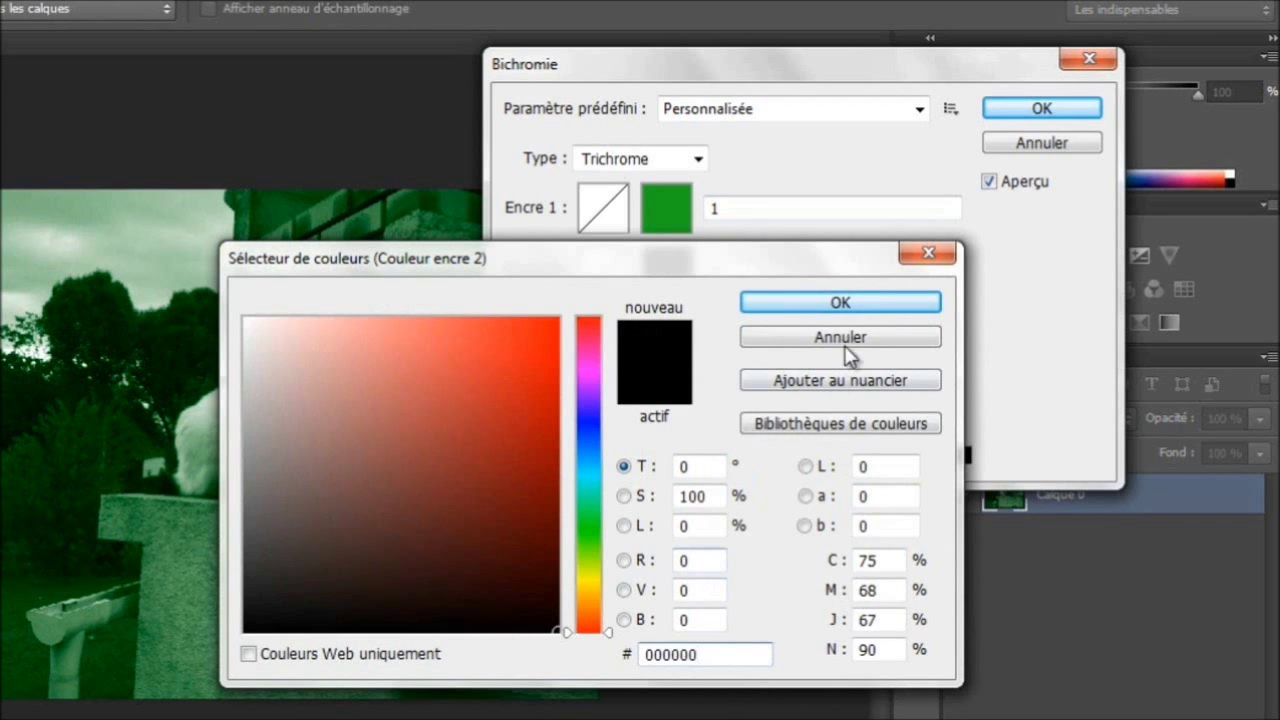
left_click(866, 308)
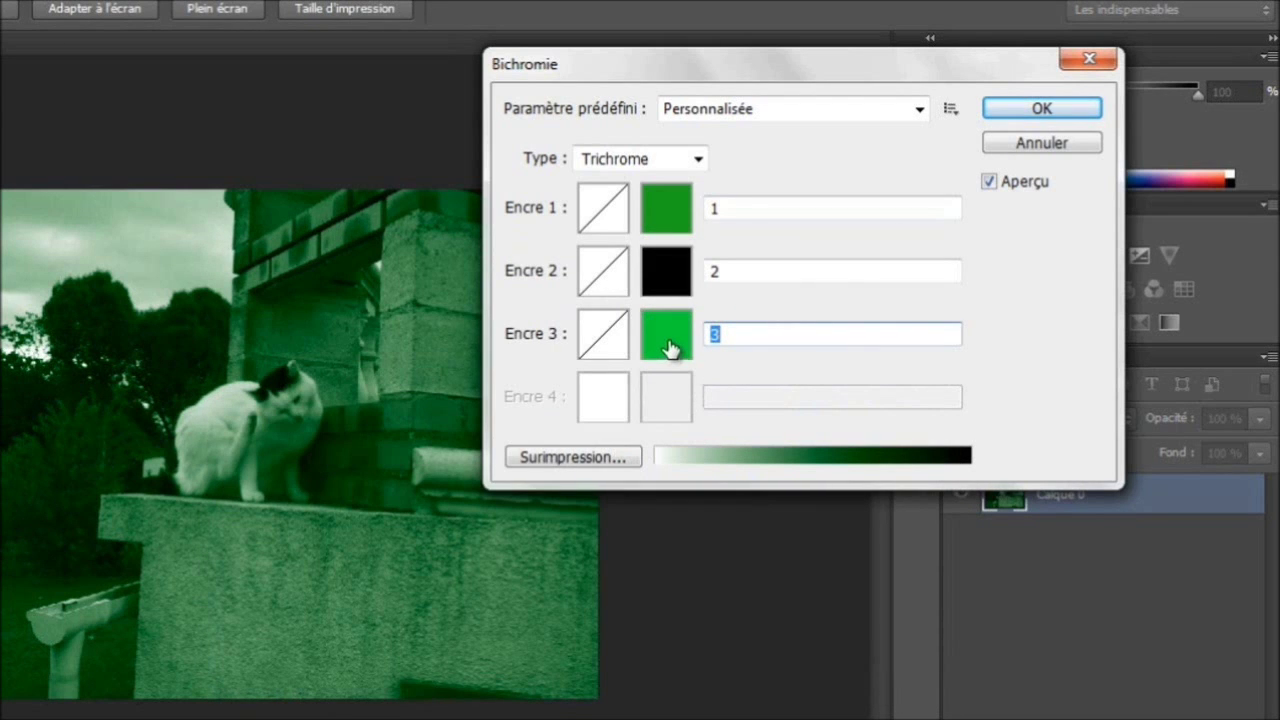
Set Encre 3 to bright green #1af639, keep Trichrome type, and apply the tritone
left_click(668, 340)
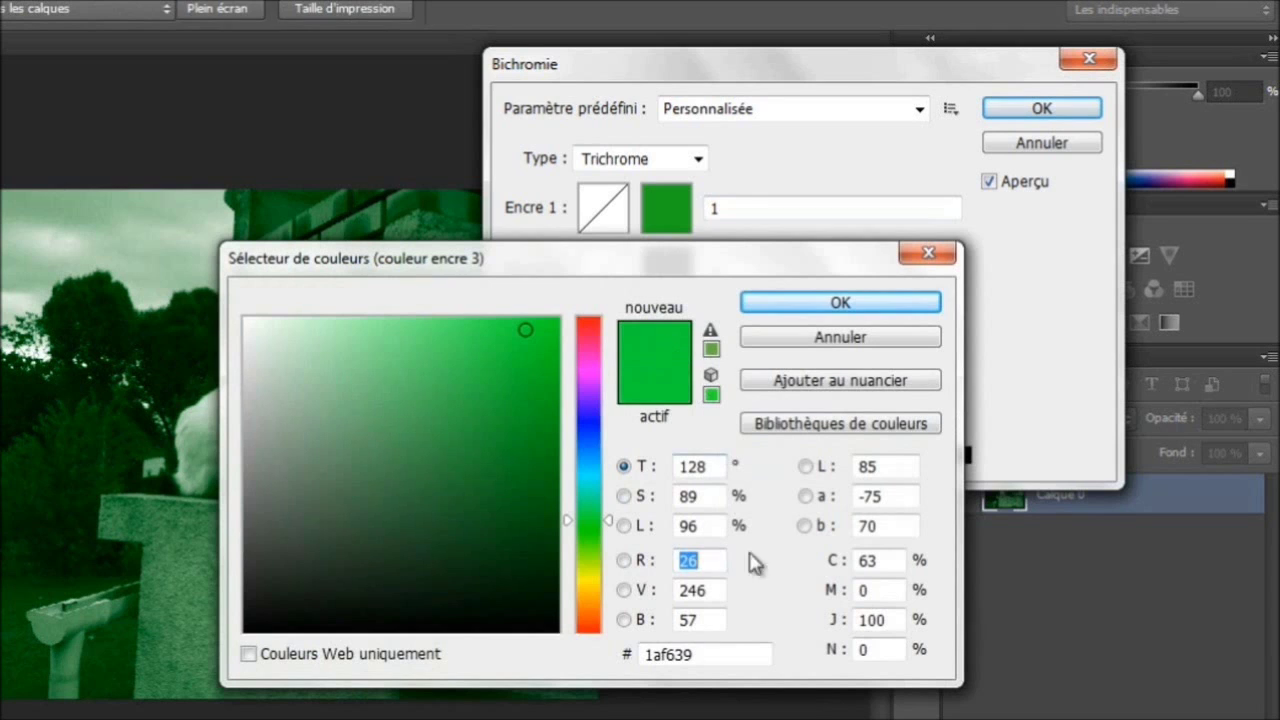
left_click(727, 653)
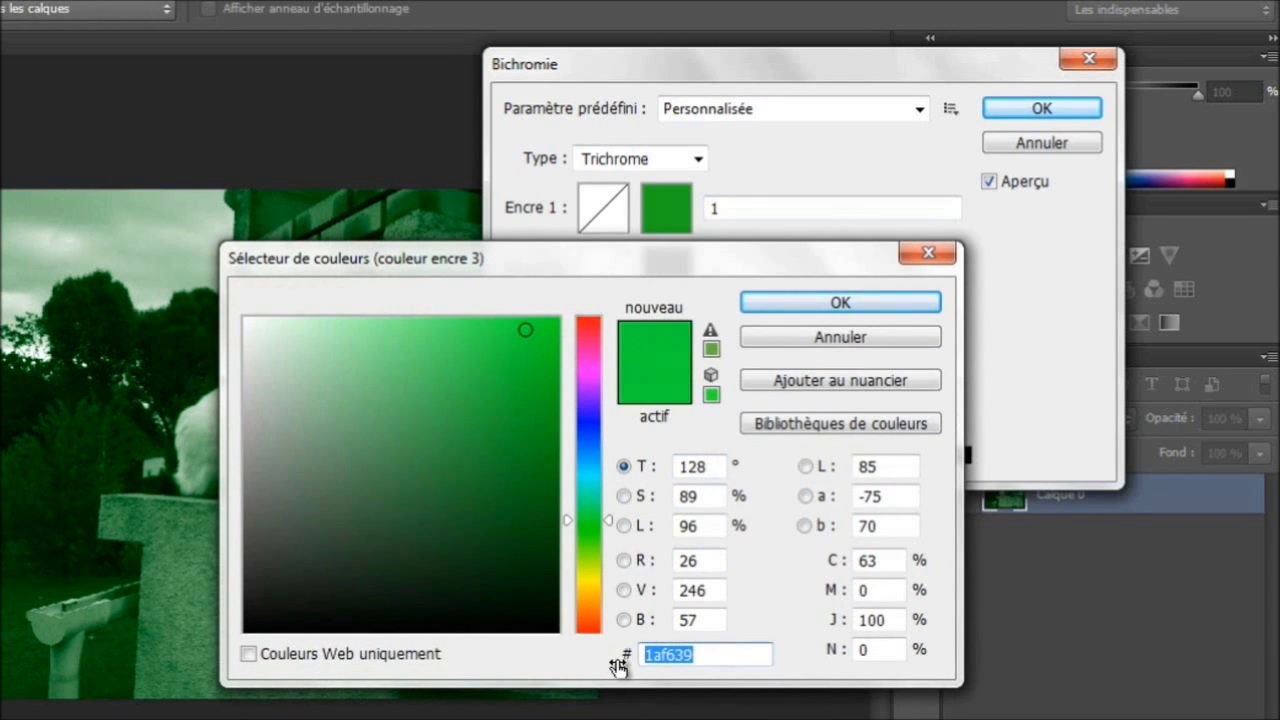
left_click(838, 305)
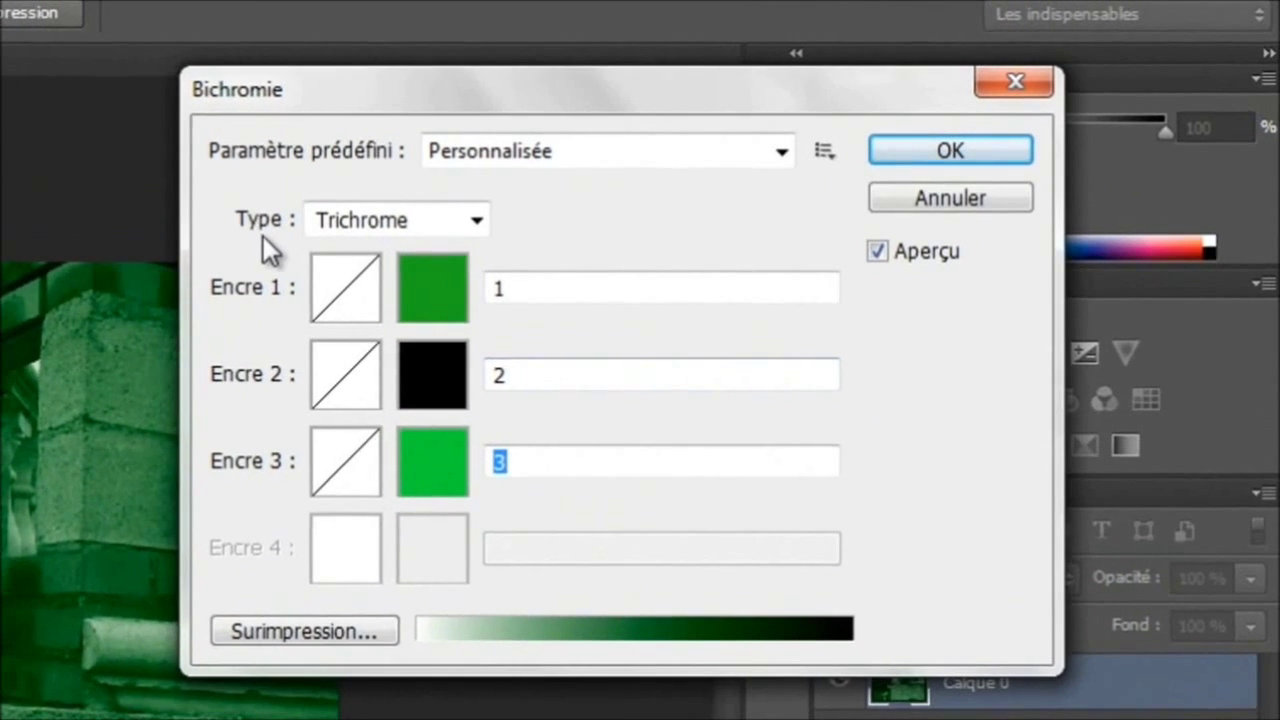
left_click(478, 220)
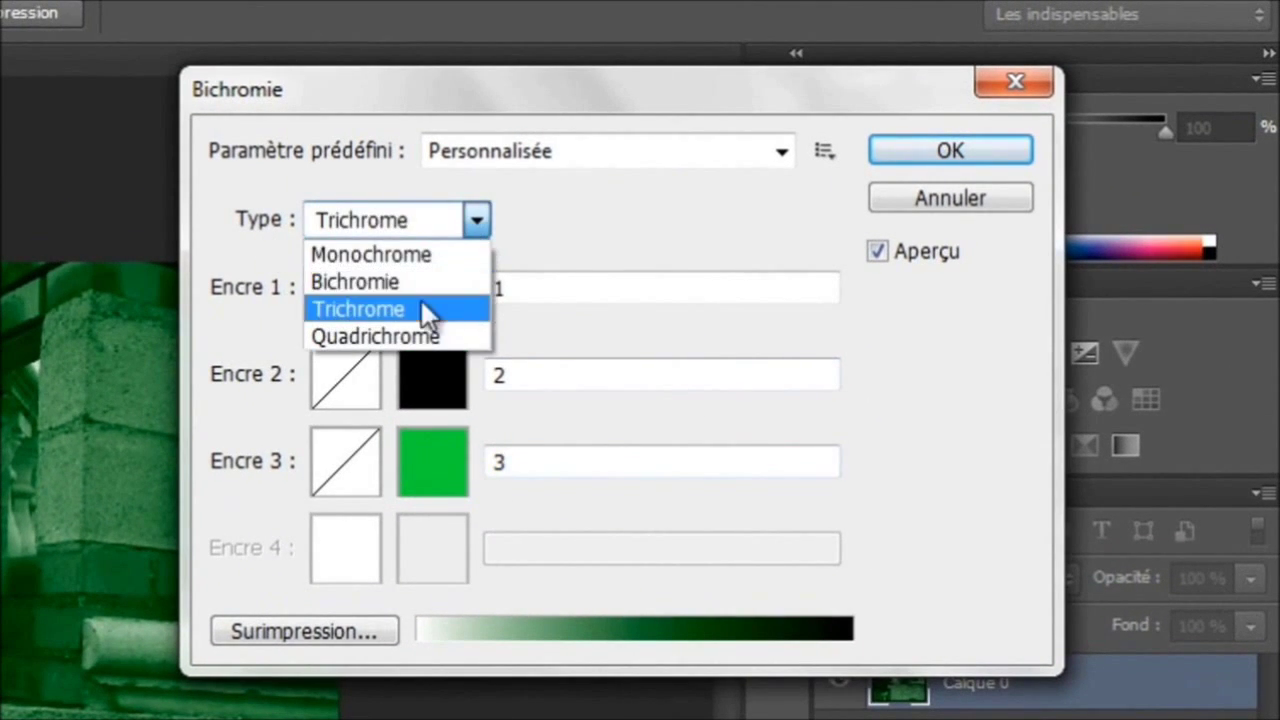
left_click(420, 307)
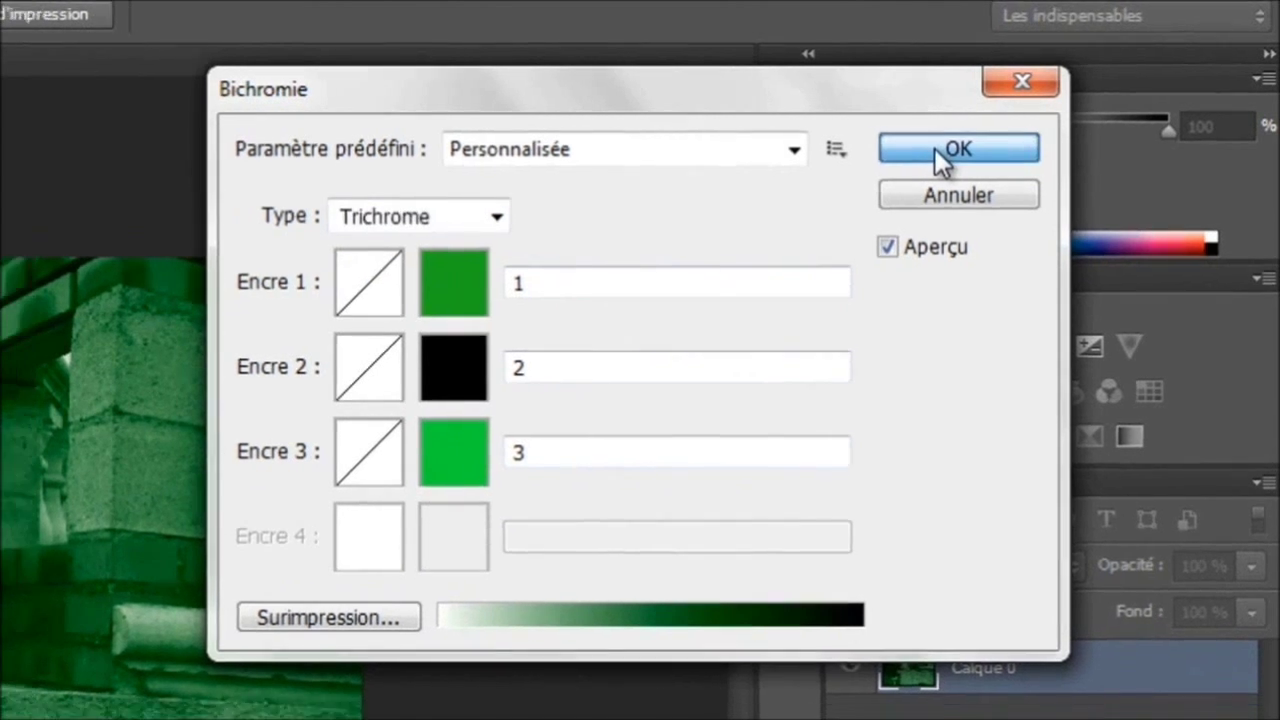
left_click(926, 151)
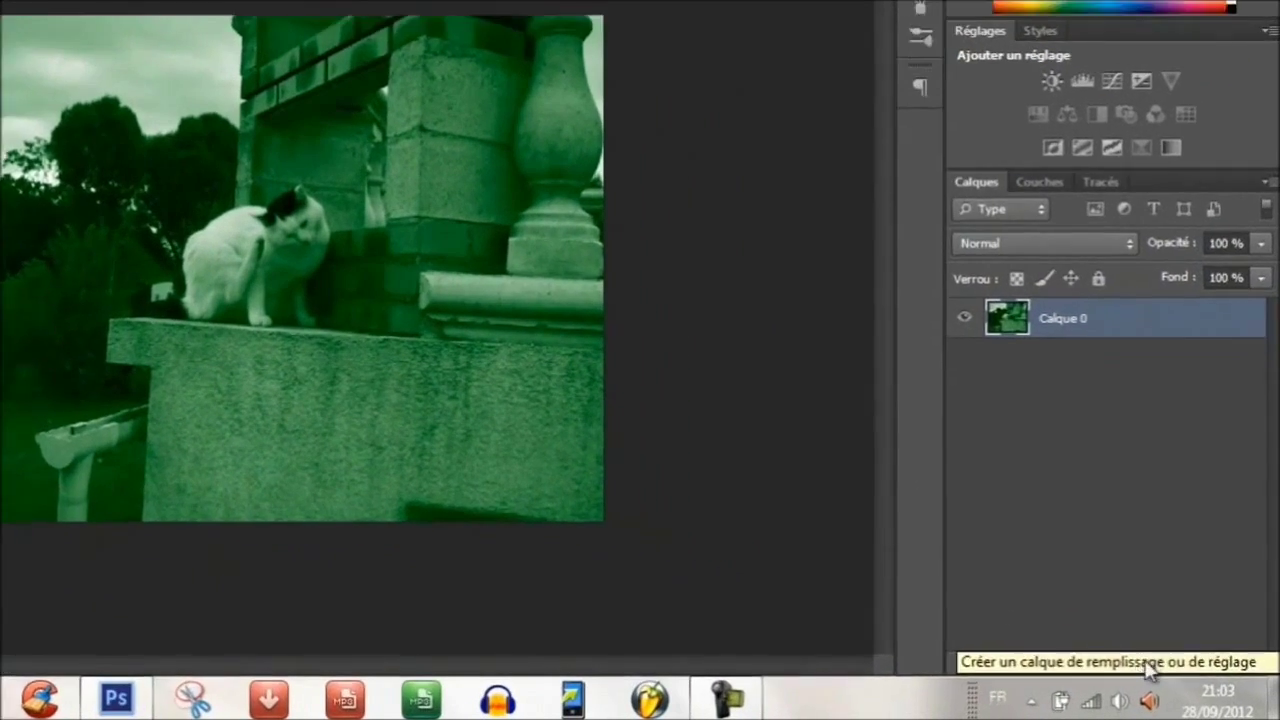
Add a Niveaux adjustment layer with midtone gamma 0,40 to darken the green photo
left_click(1177, 677)
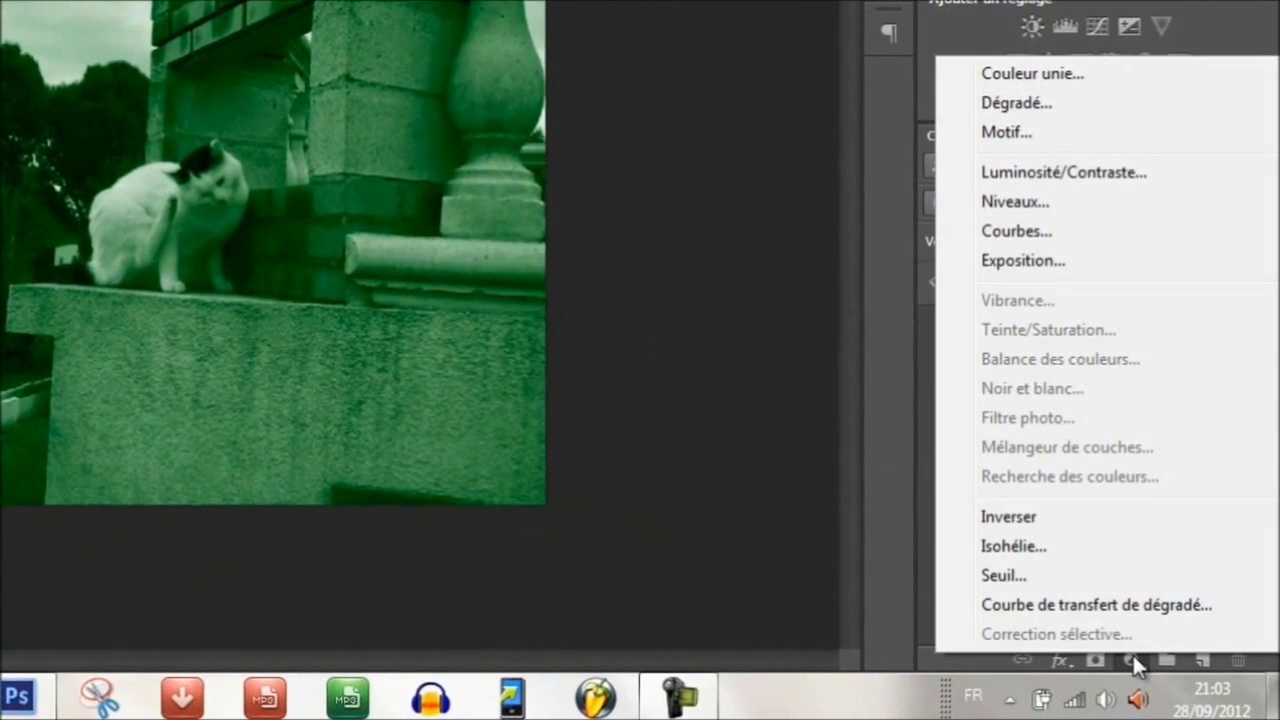
left_click(1082, 202)
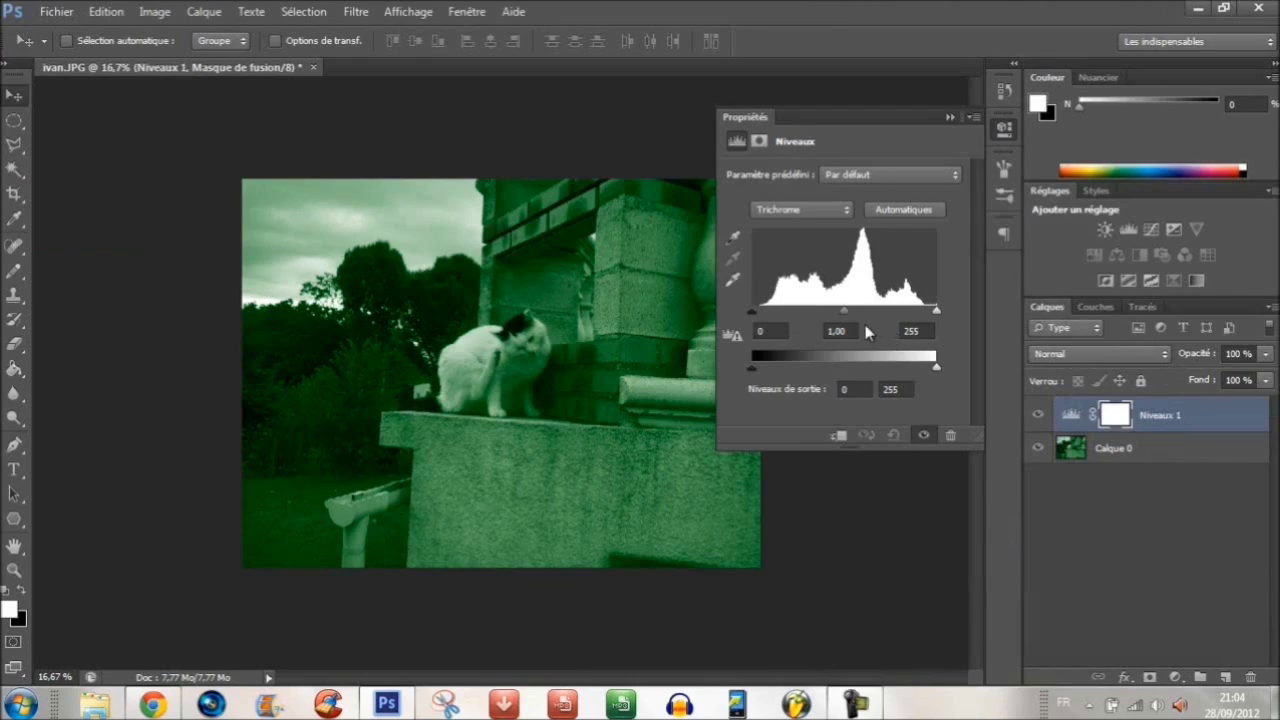
left_click(853, 329)
key("Caps_Lock")
type("0,40")
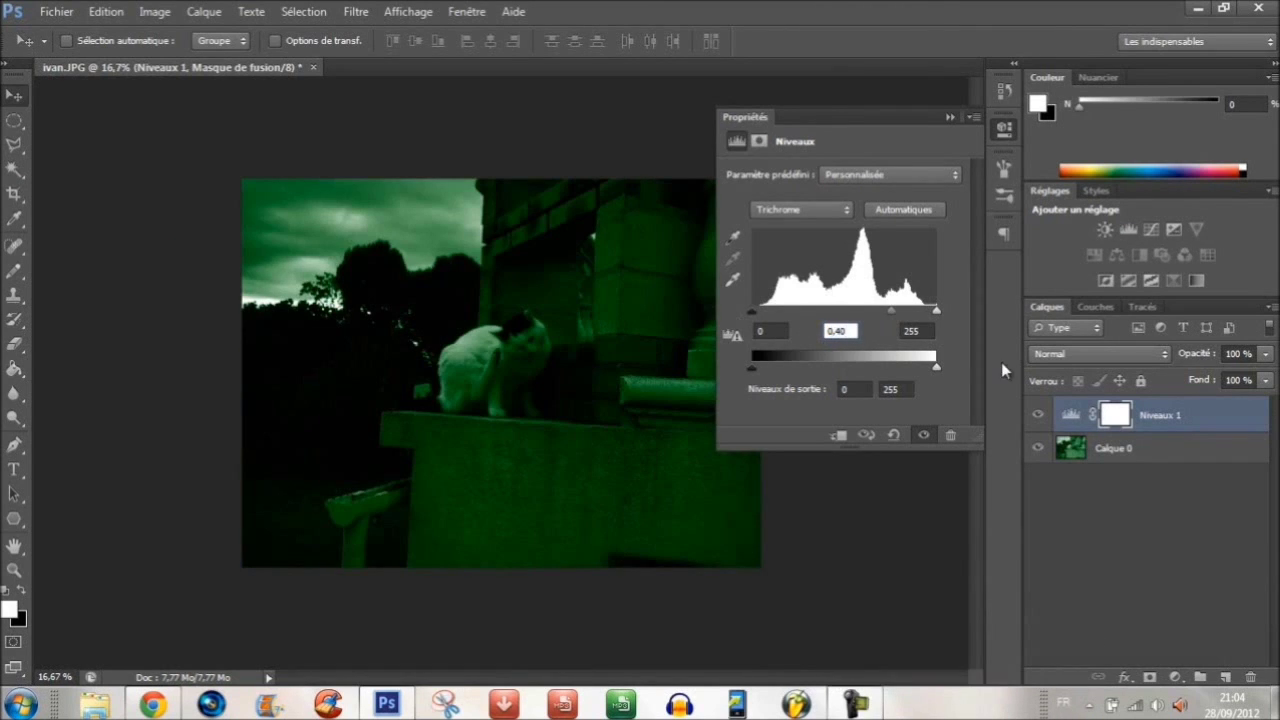
left_click(914, 328)
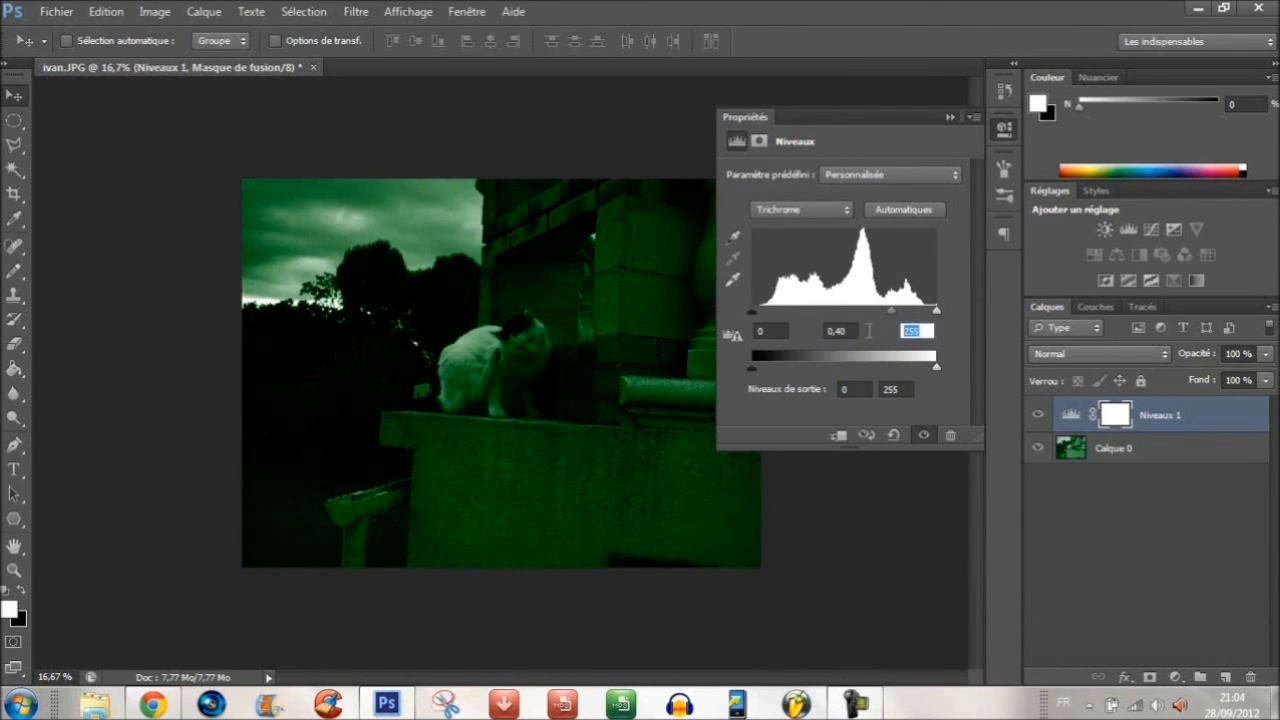
left_click(948, 118)
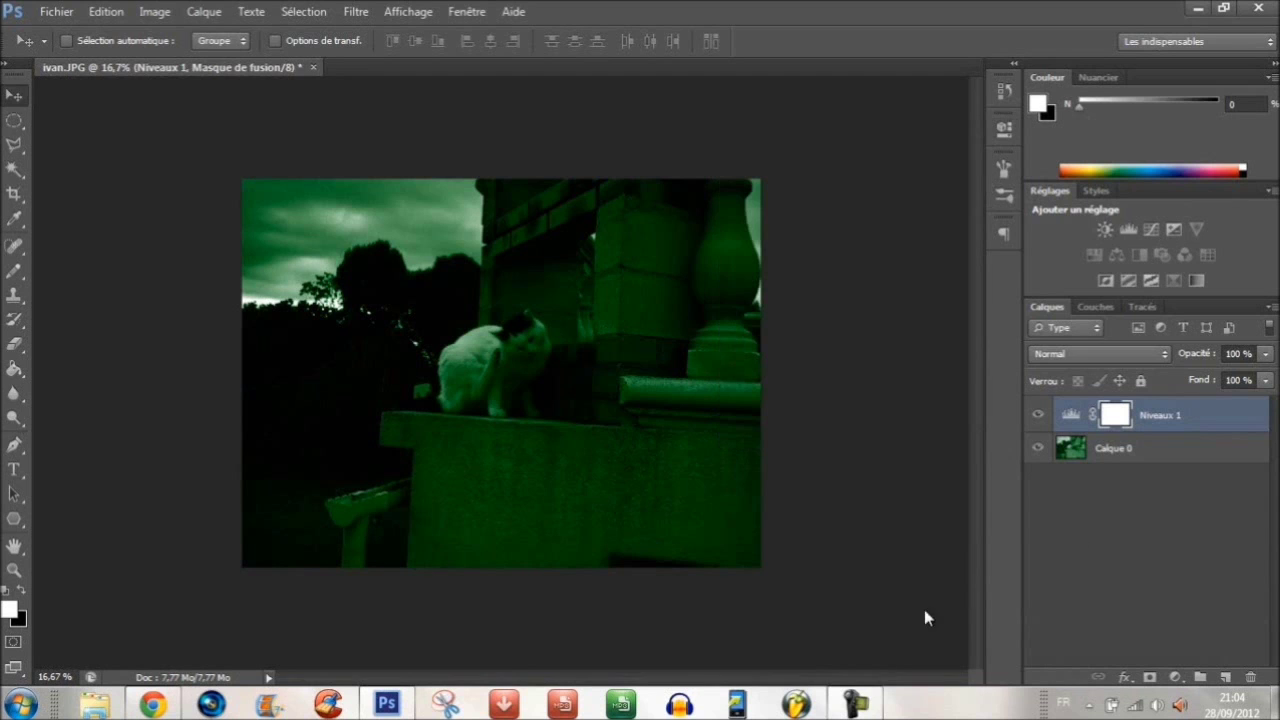
left_click(1228, 679)
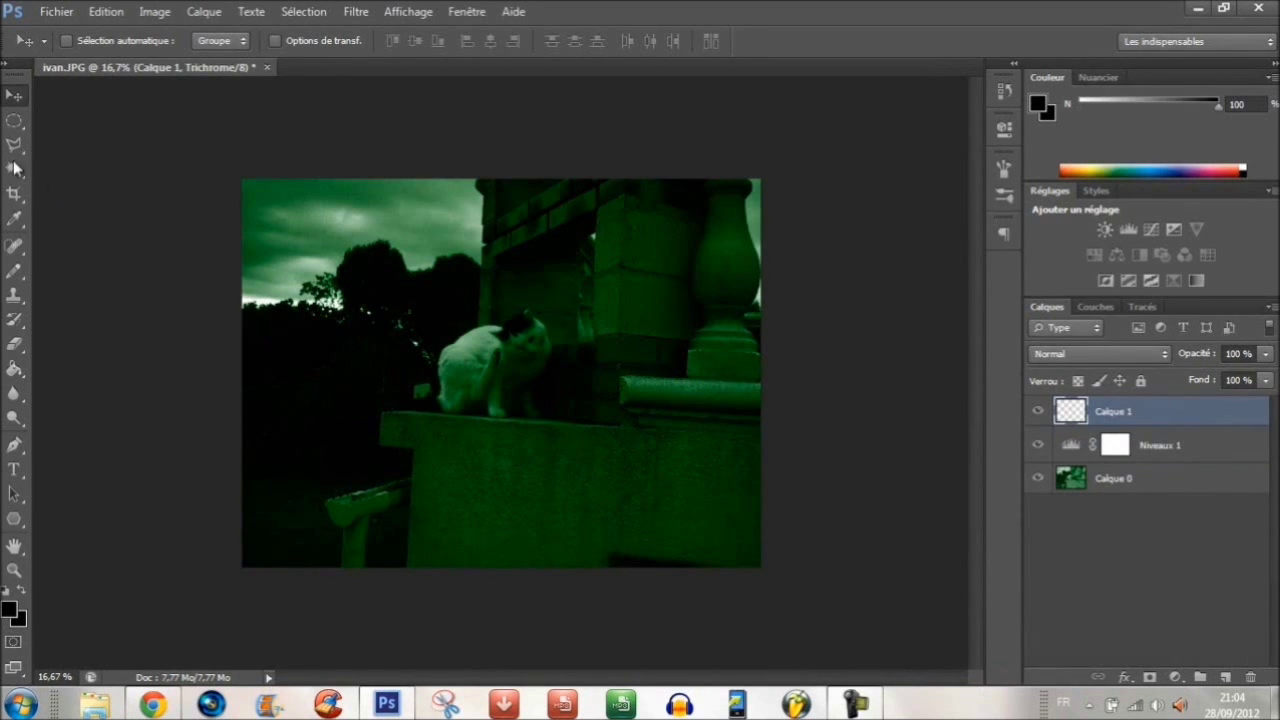
Draw a large elliptical marquee over the cat and wall, nudging it right and down
left_click_drag(14, 121, 44, 137)
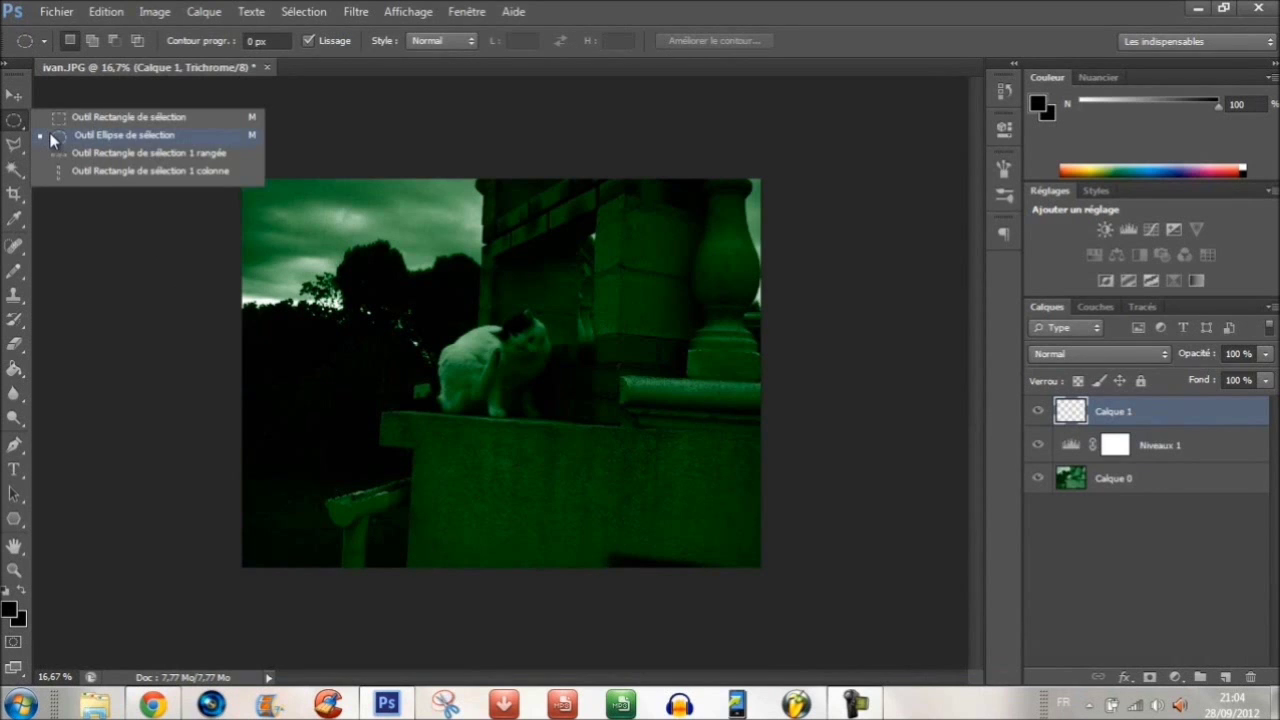
left_click(50, 135)
left_click_drag(190, 152, 691, 548)
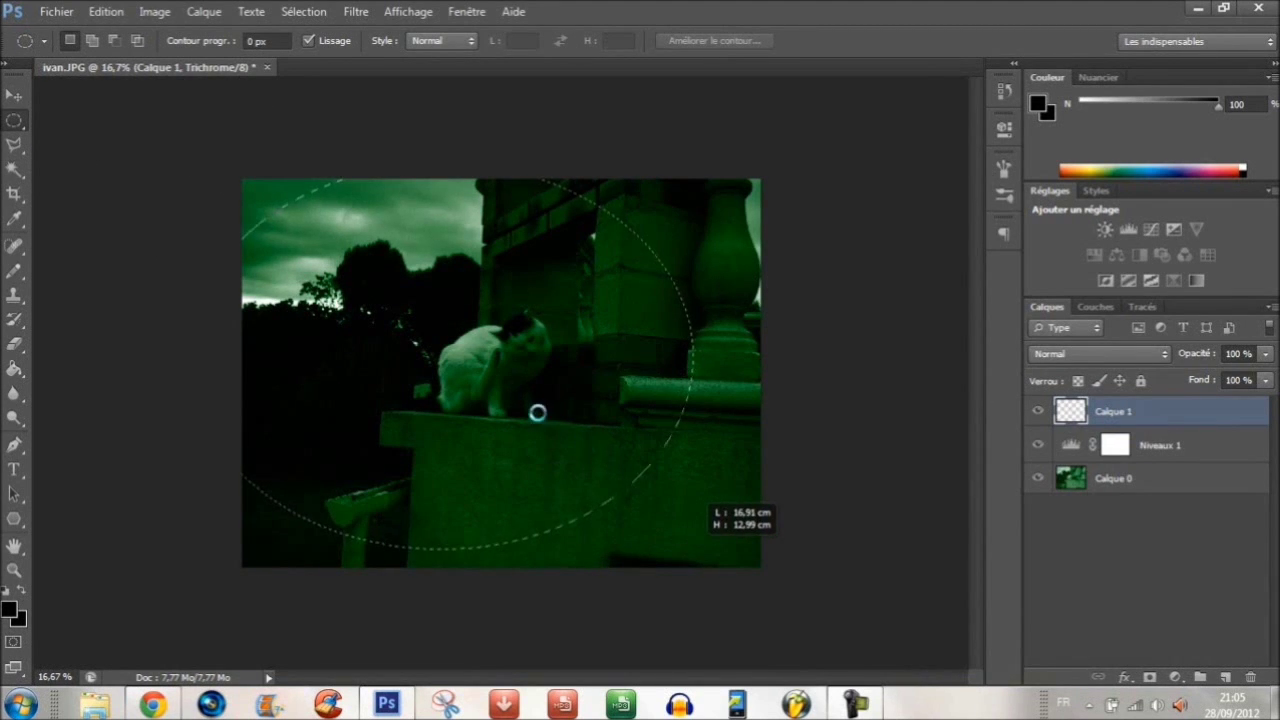
left_click_drag(515, 414, 567, 432)
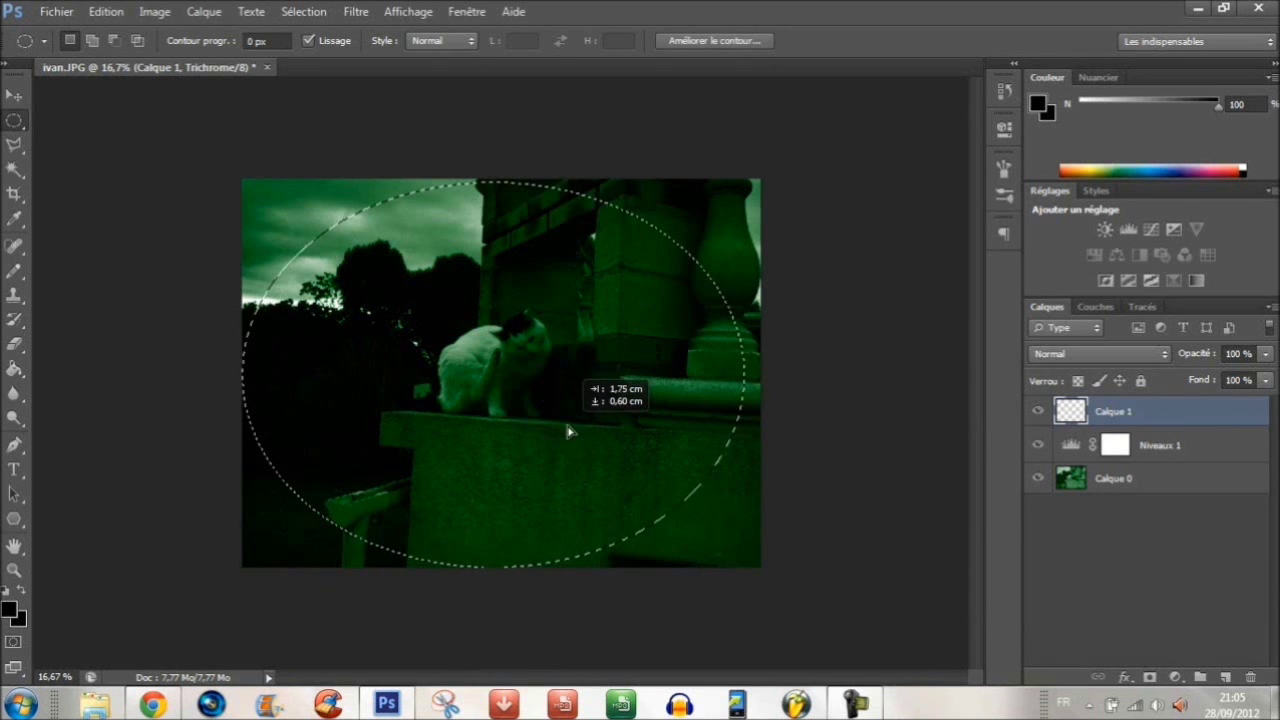
Invert the oval selection, fill the outside area with black on Calque 1, then deselect
right_click(494, 372)
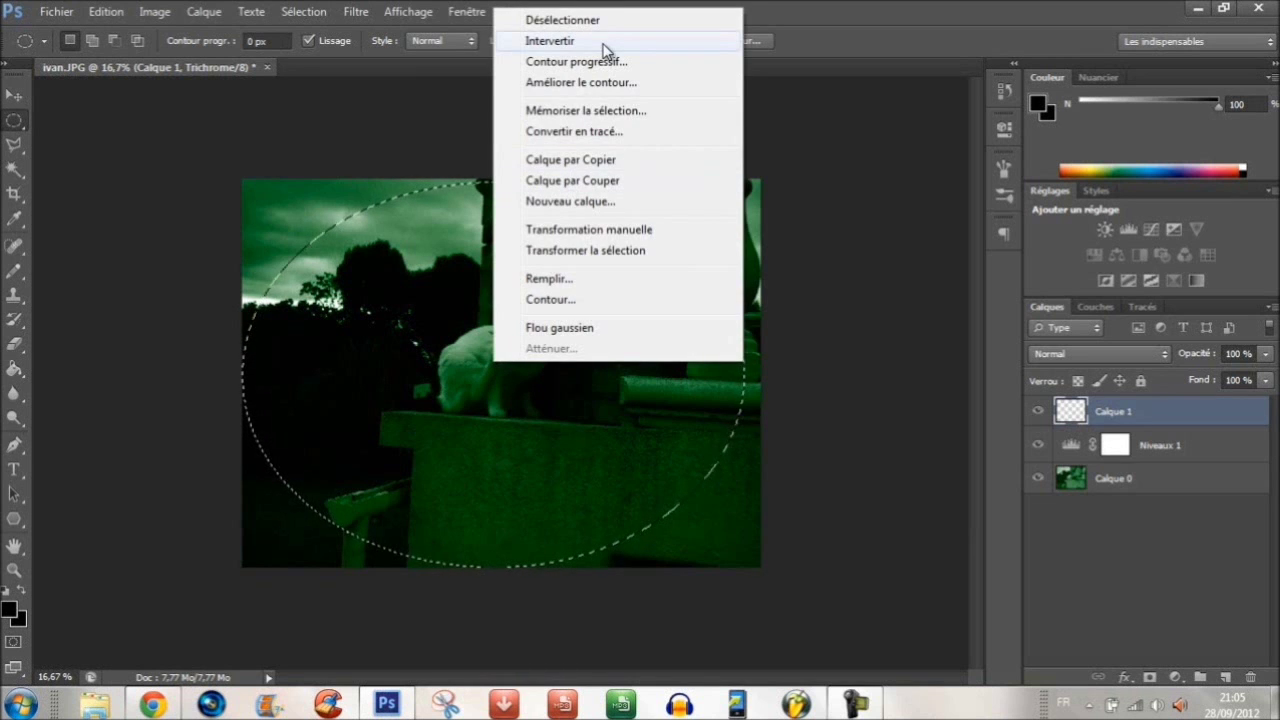
left_click(602, 43)
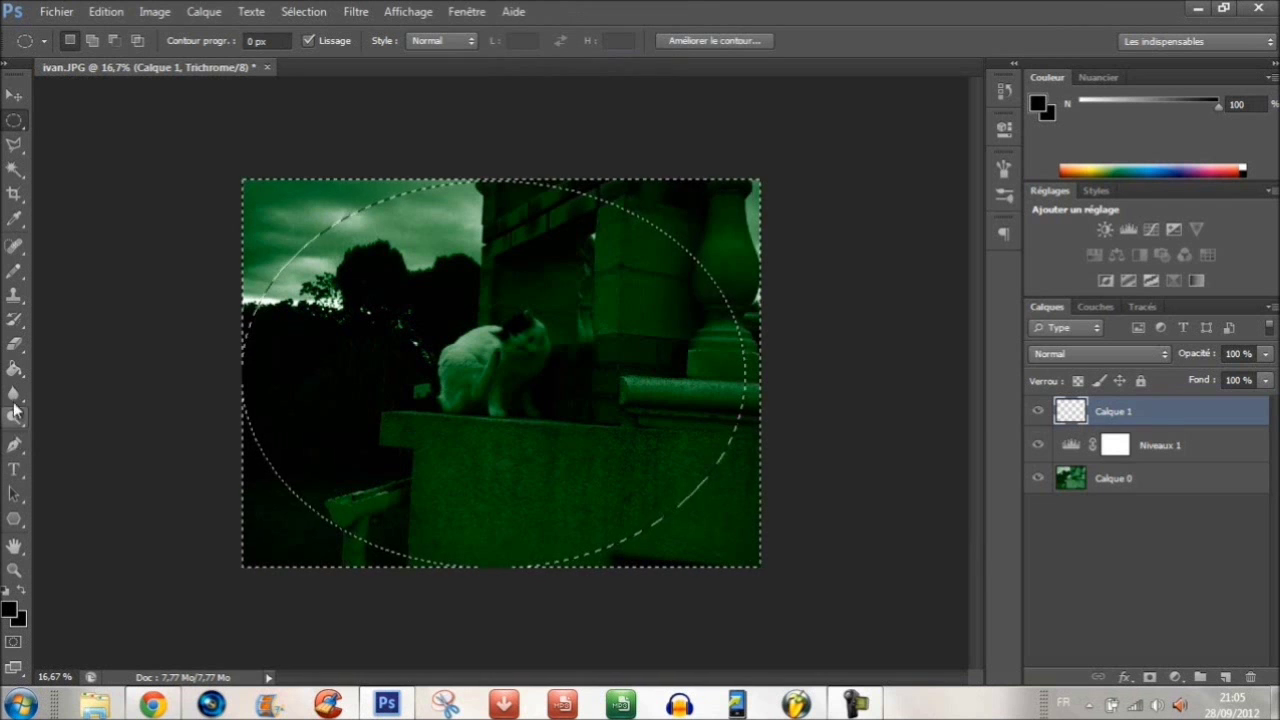
left_click(15, 372)
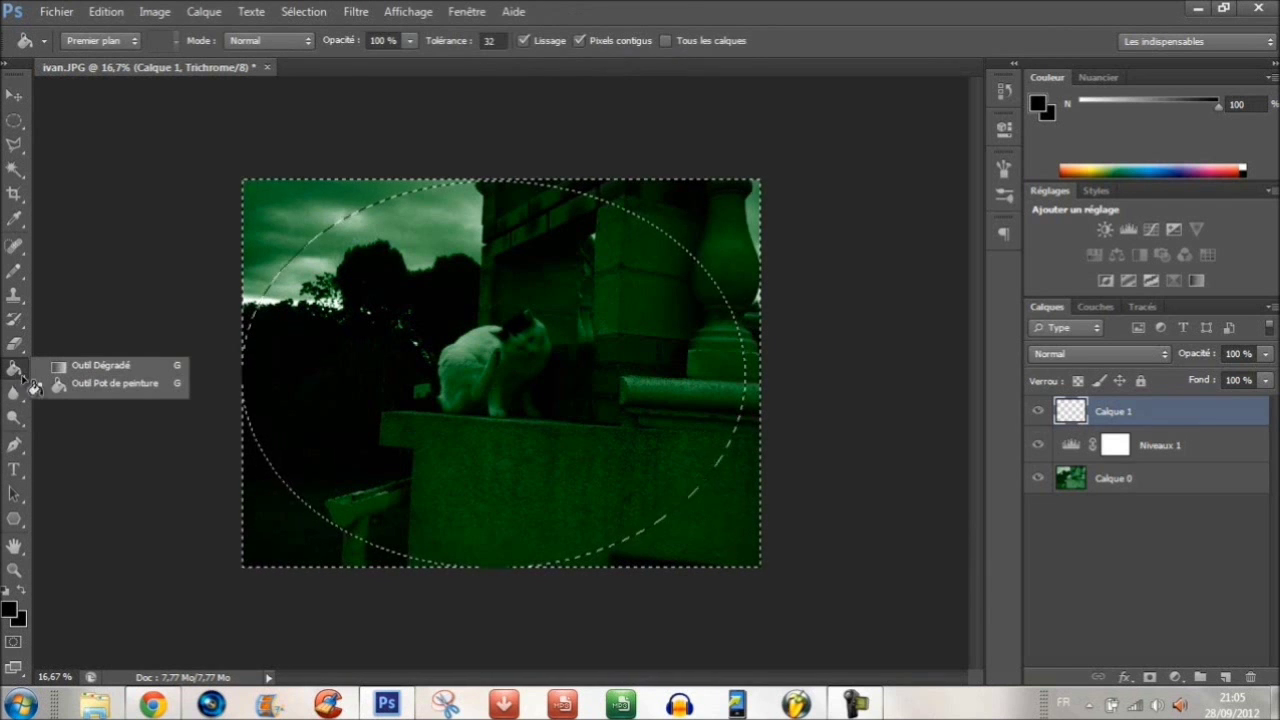
left_click(73, 385)
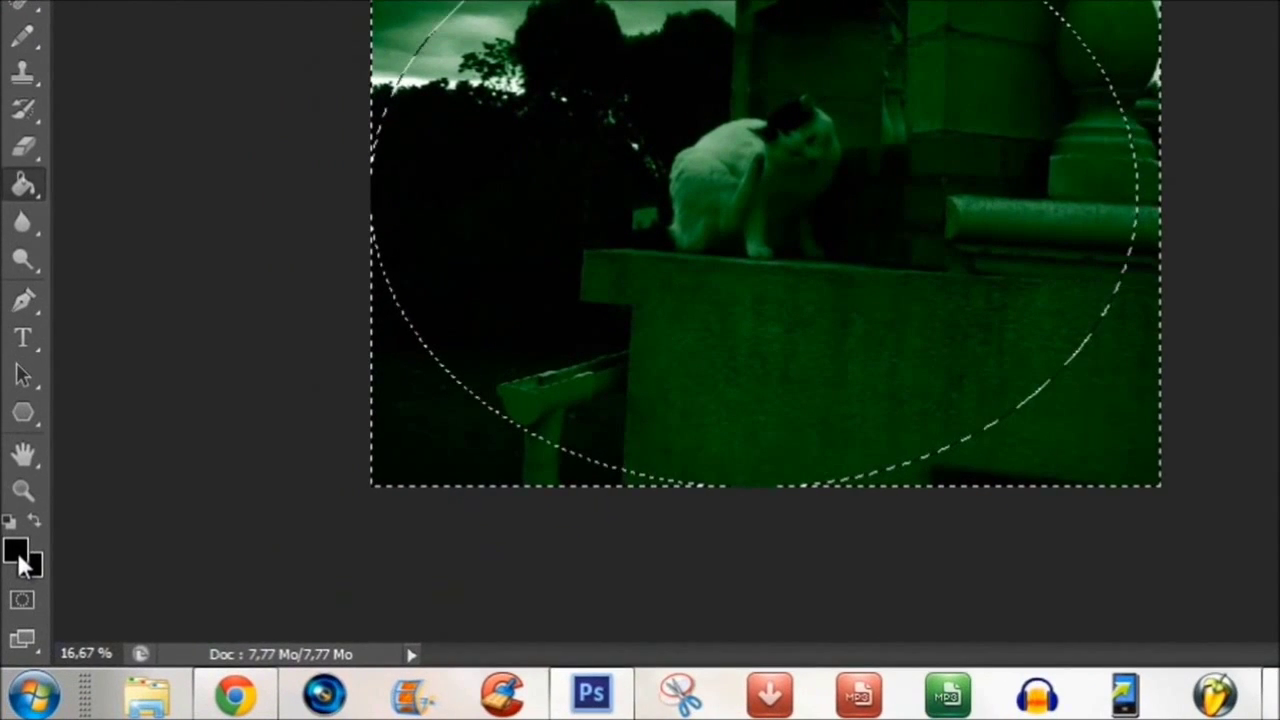
left_click(16, 553)
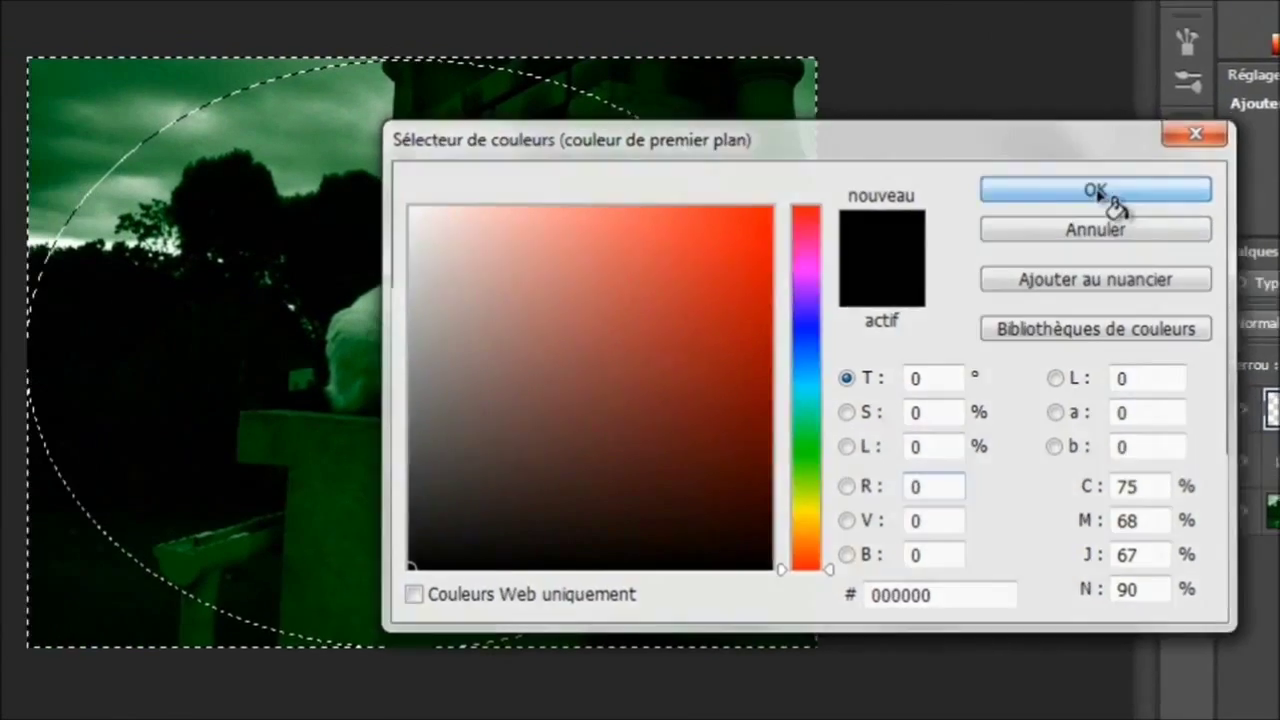
left_click(921, 178)
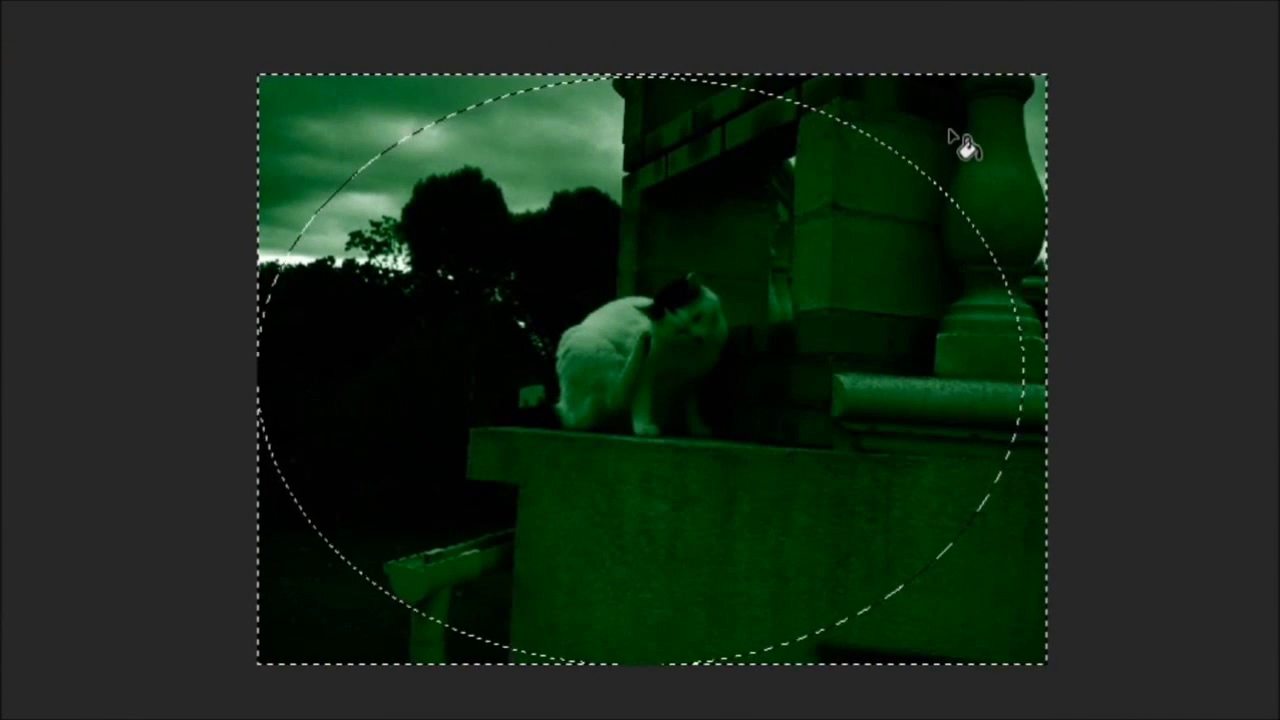
key("alt+BackSpace")
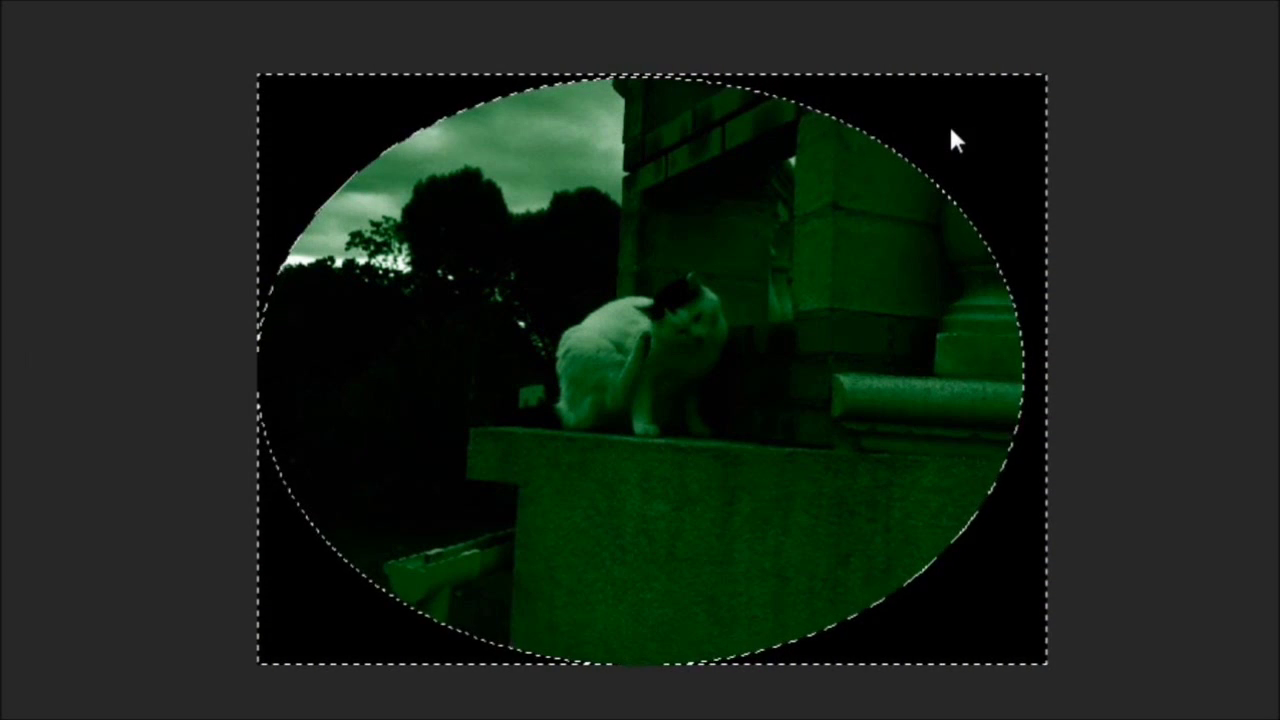
key("ctrl+d")
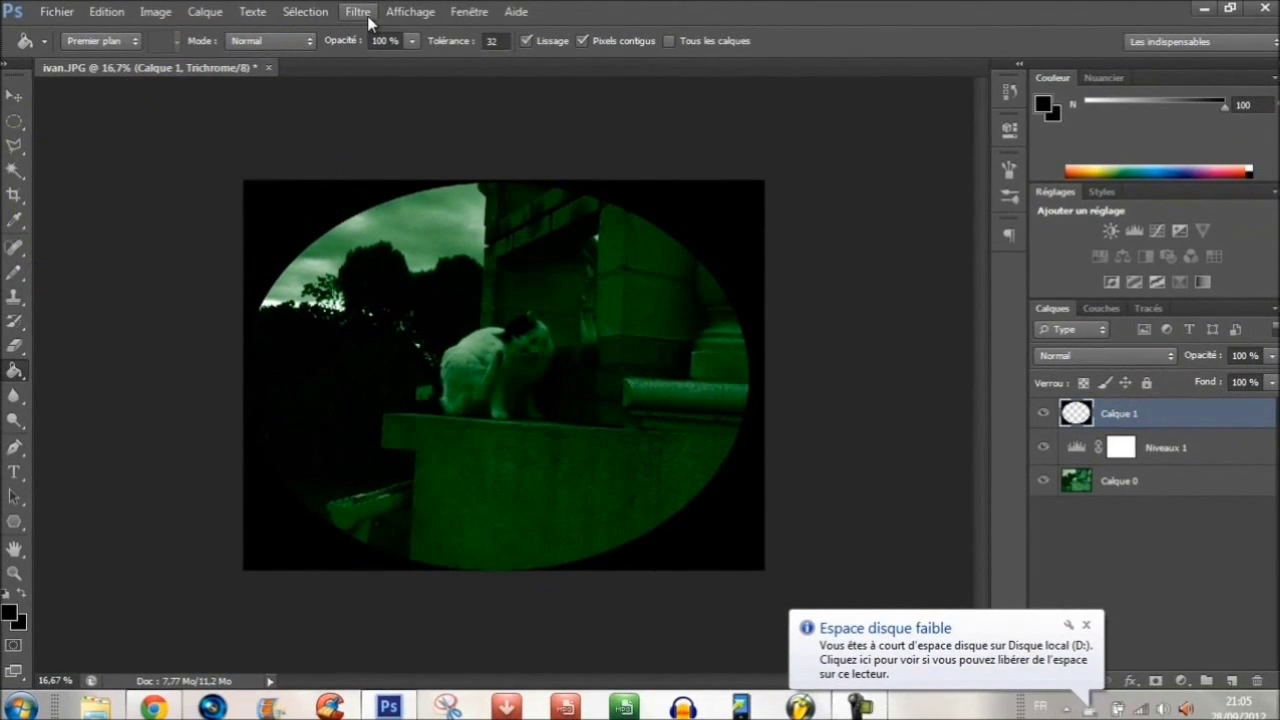
left_click(369, 16)
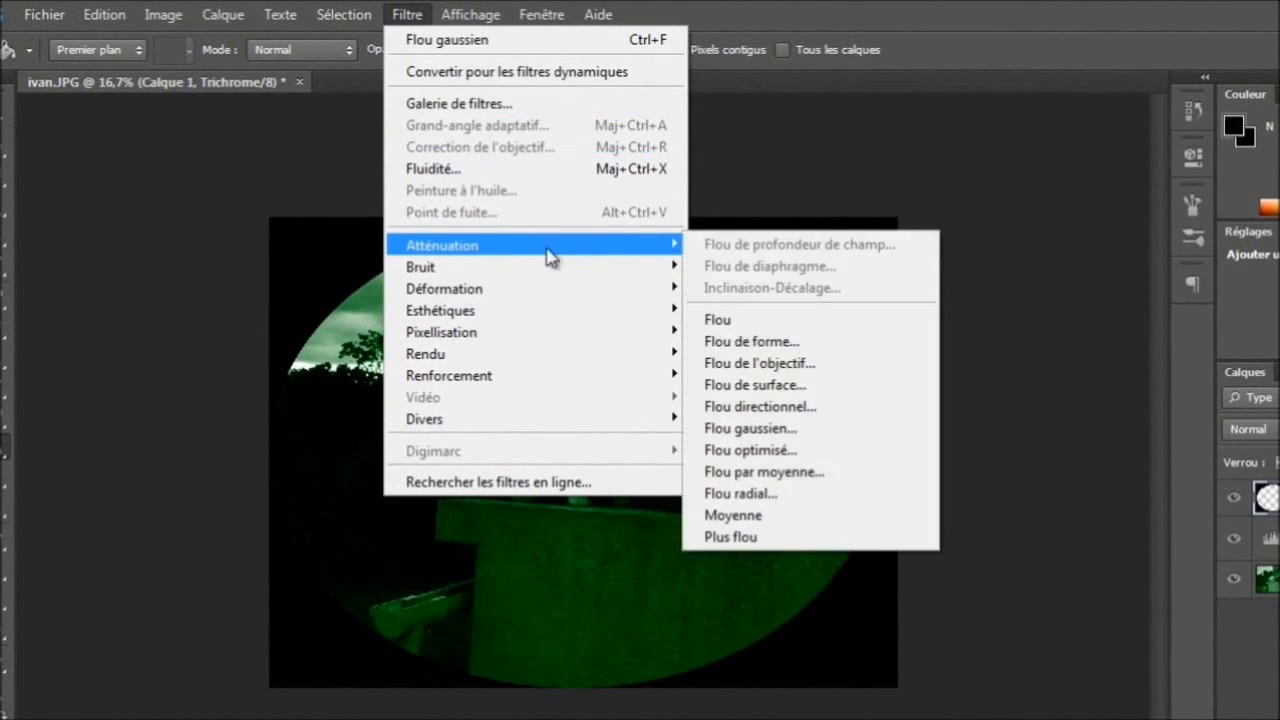
mouse_move(442, 245)
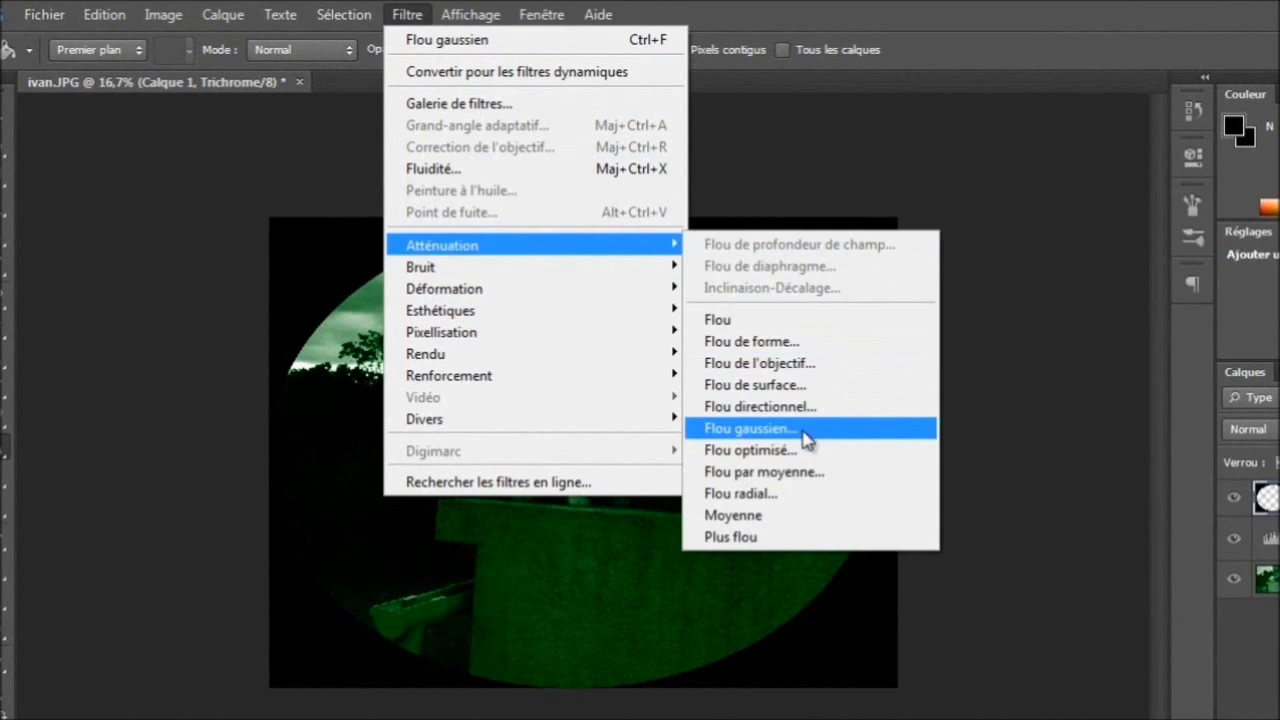
Blur Calque 1's black frame with a Flou gaussien of radius 293,4 pixels
left_click(805, 437)
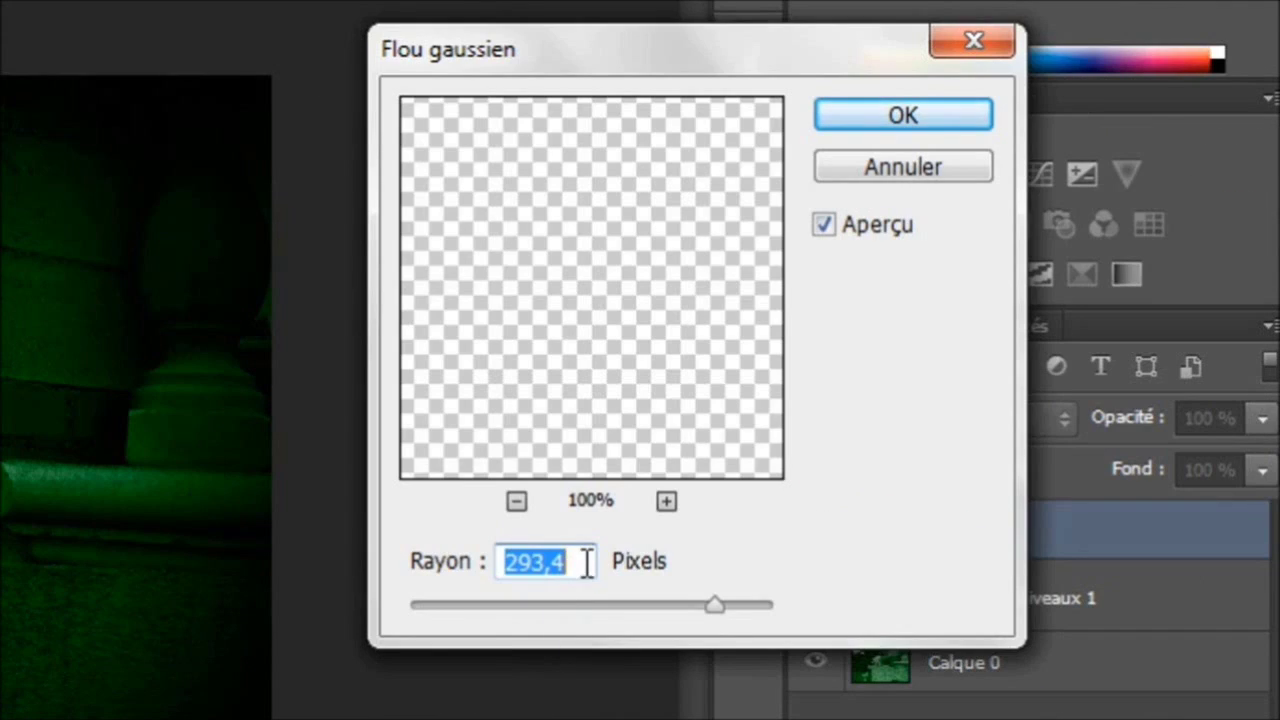
left_click(587, 562)
left_click(463, 567)
left_click(553, 562)
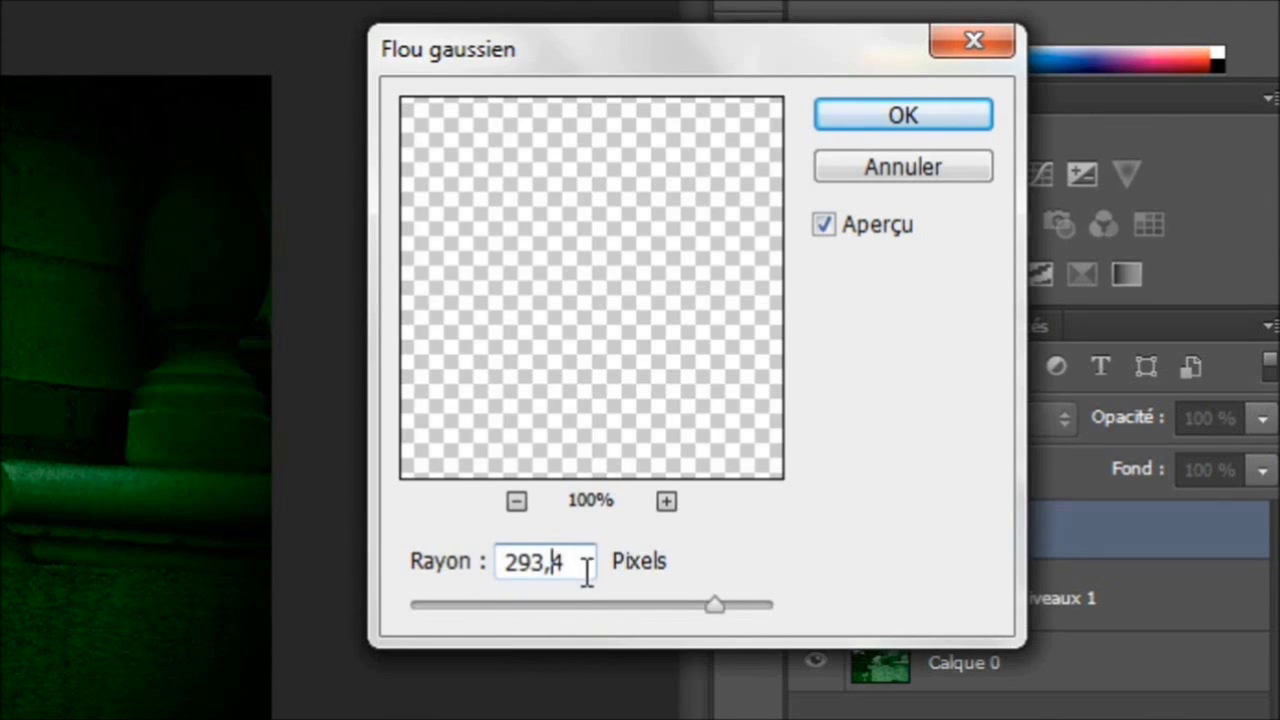
left_click(388, 558)
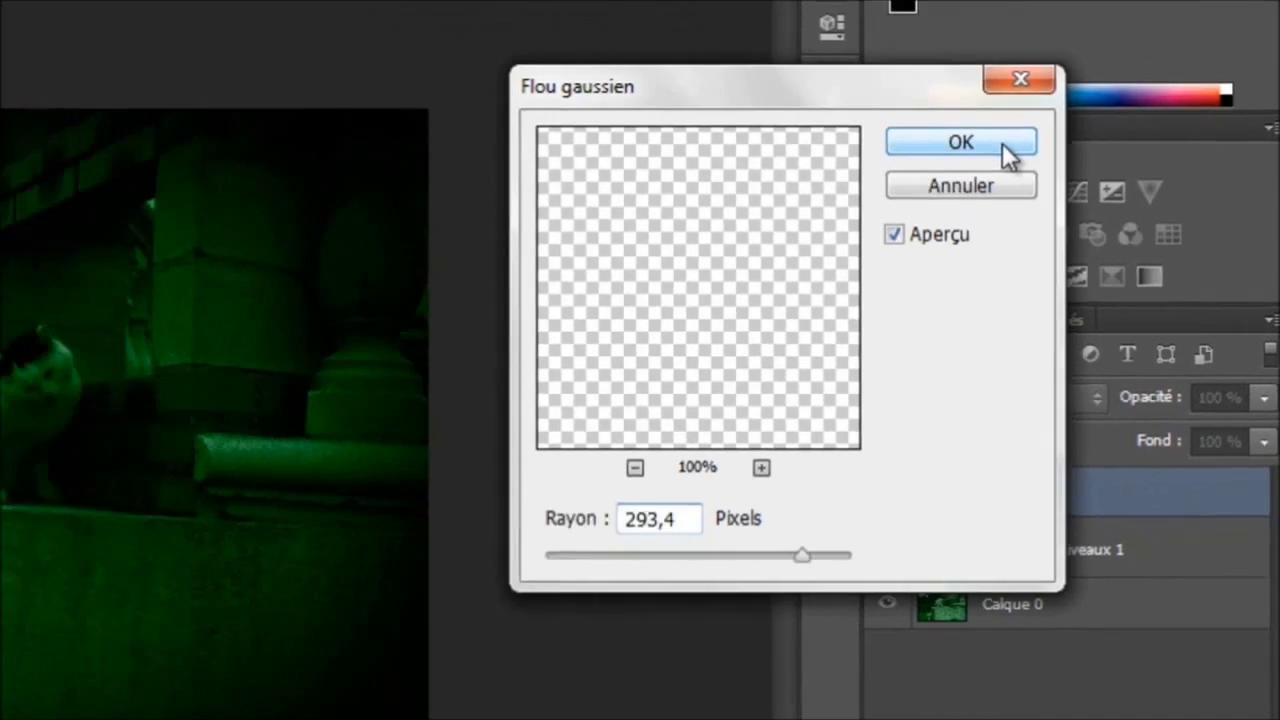
left_click(951, 116)
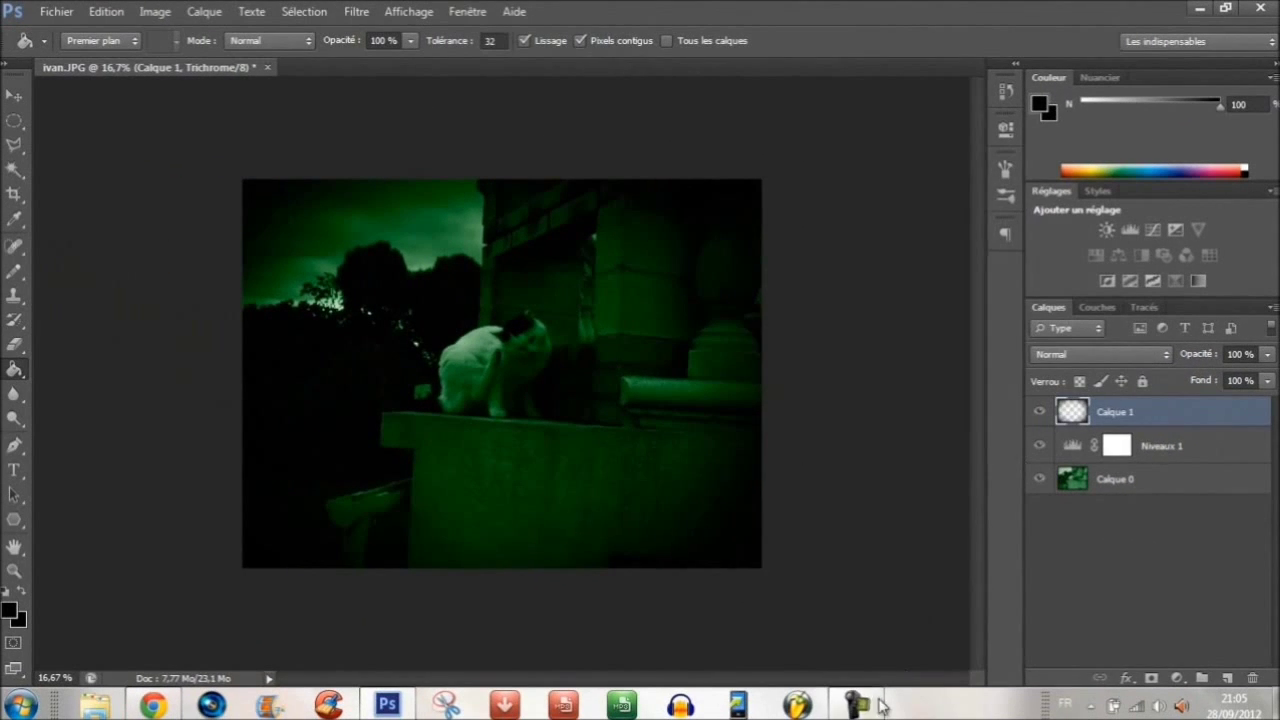
left_click(1229, 681)
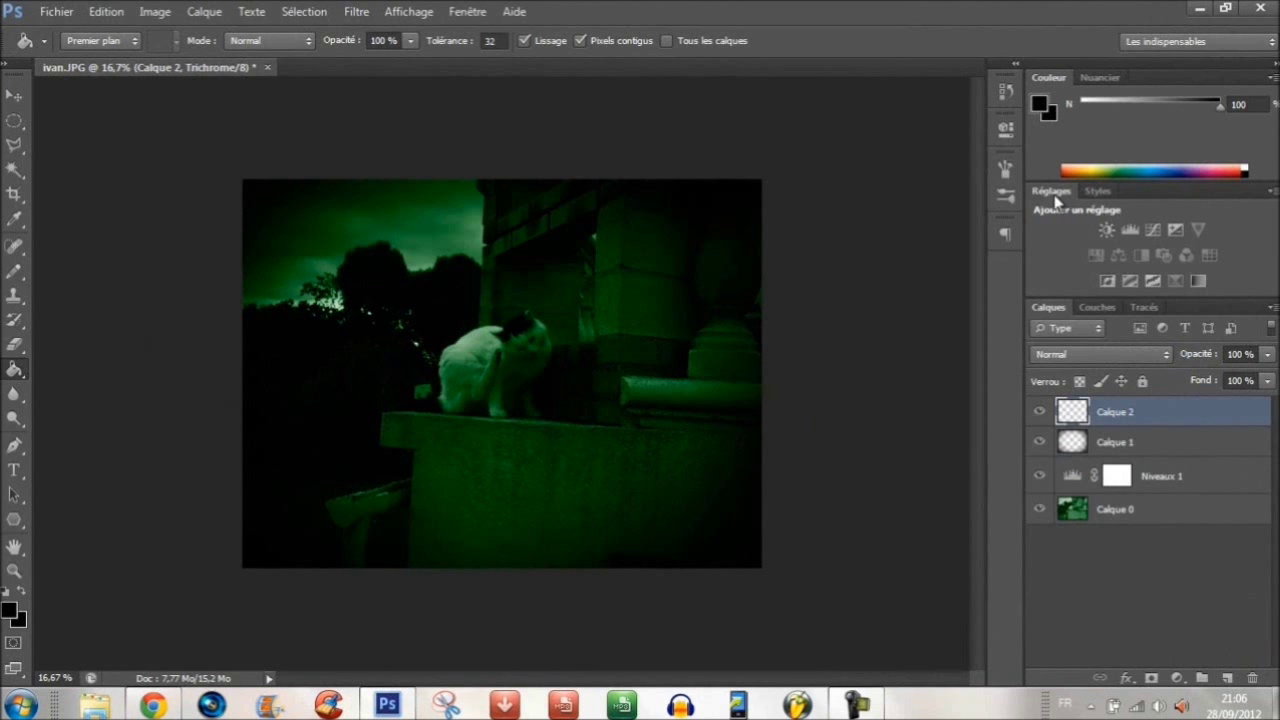
Add a Courbes adjustment with a point at input 62, output 31 for deeper shadows
left_click(1153, 230)
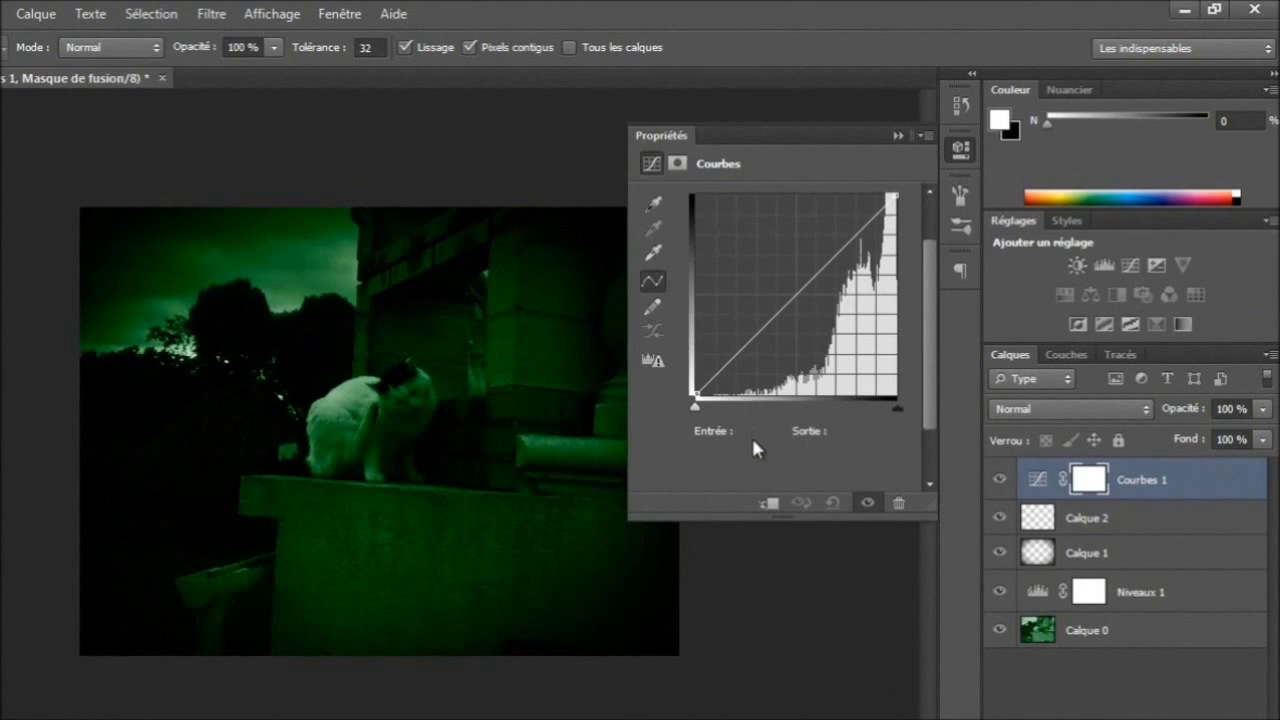
left_click(695, 392)
left_click(755, 433)
type("83")
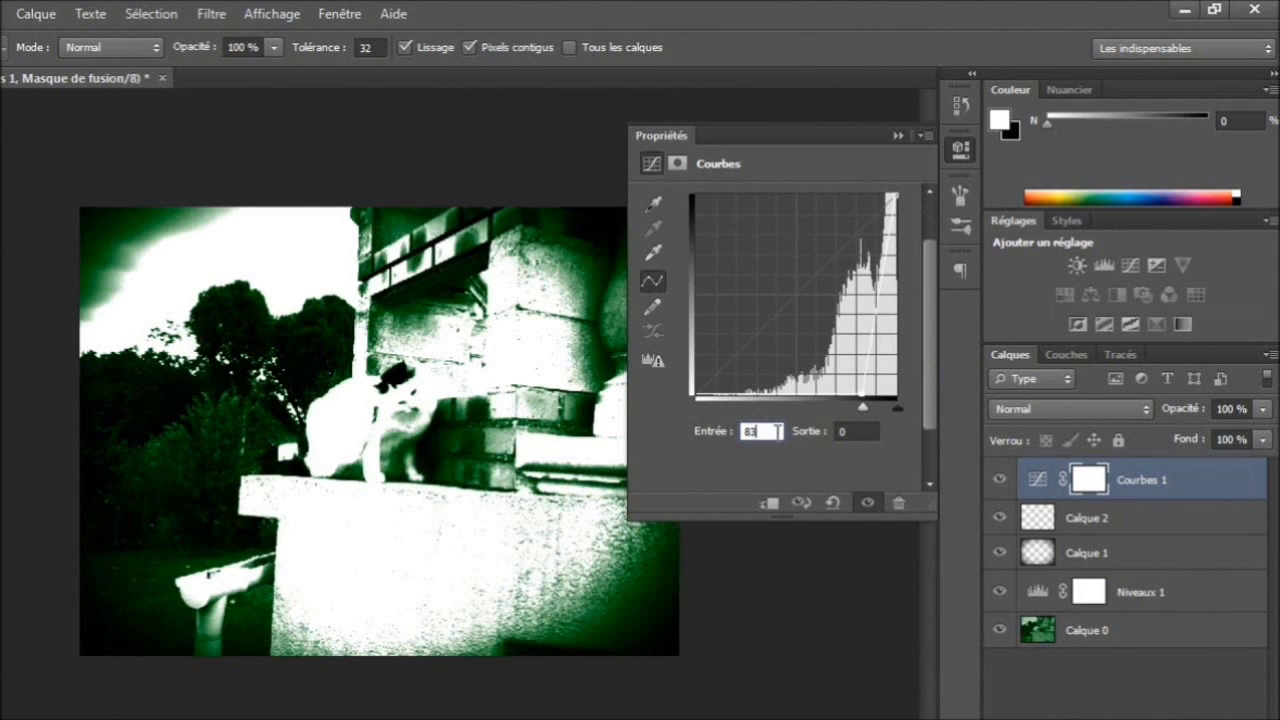
type("8")
type("2")
key("Tab")
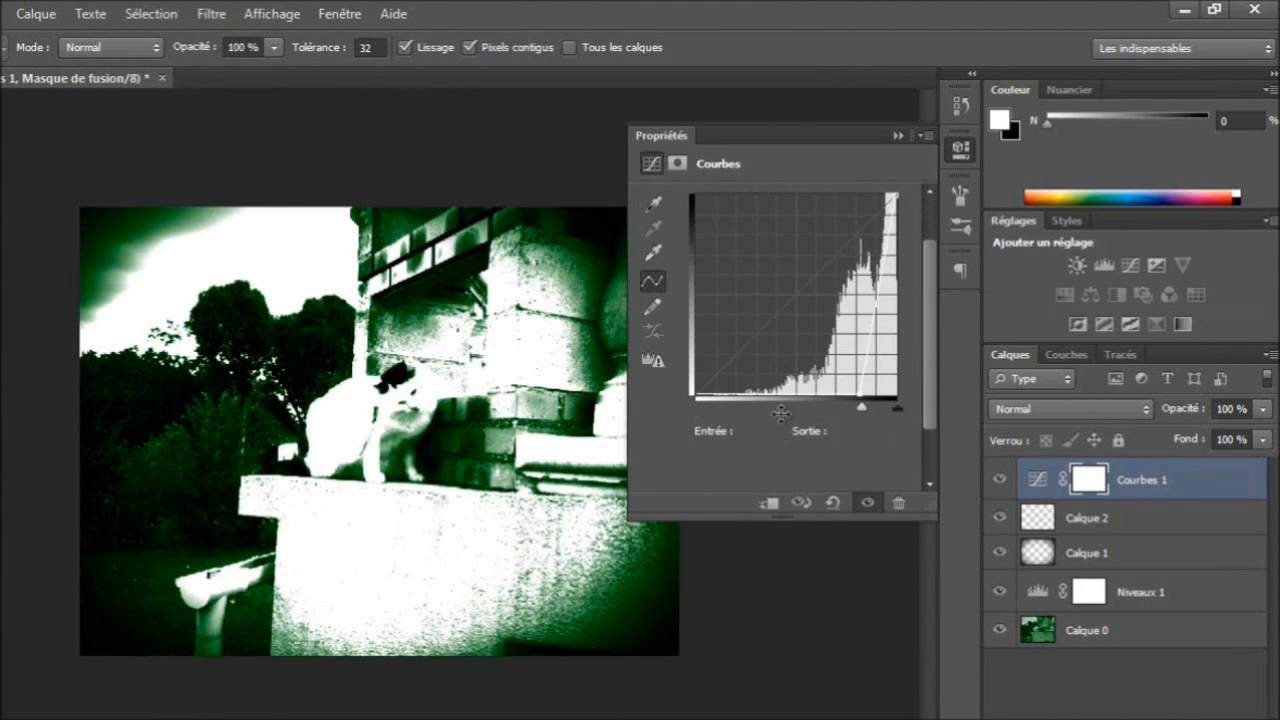
key("Return")
left_click(851, 432)
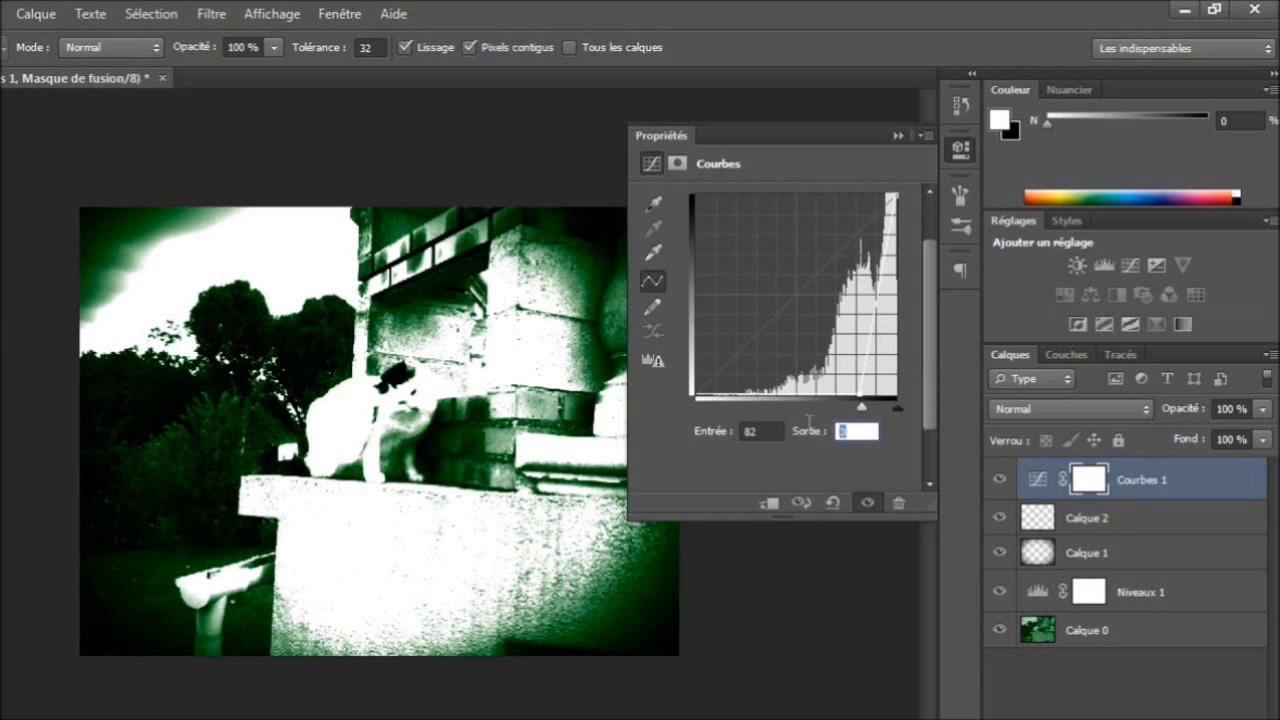
type("62")
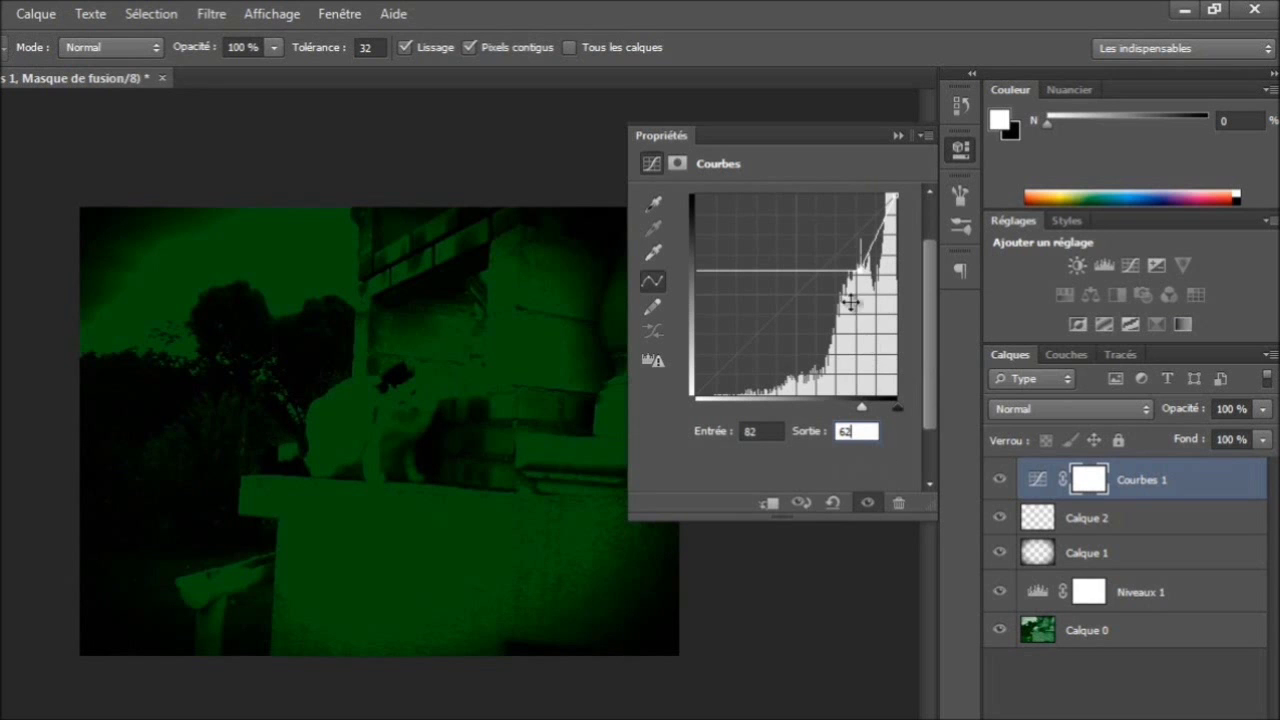
mouse_move(856, 276)
left_mouse_down()
mouse_move(800, 320)
mouse_move(738, 323)
mouse_move(776, 327)
mouse_move(817, 289)
mouse_move(780, 274)
mouse_move(791, 329)
mouse_move(820, 333)
left_mouse_up()
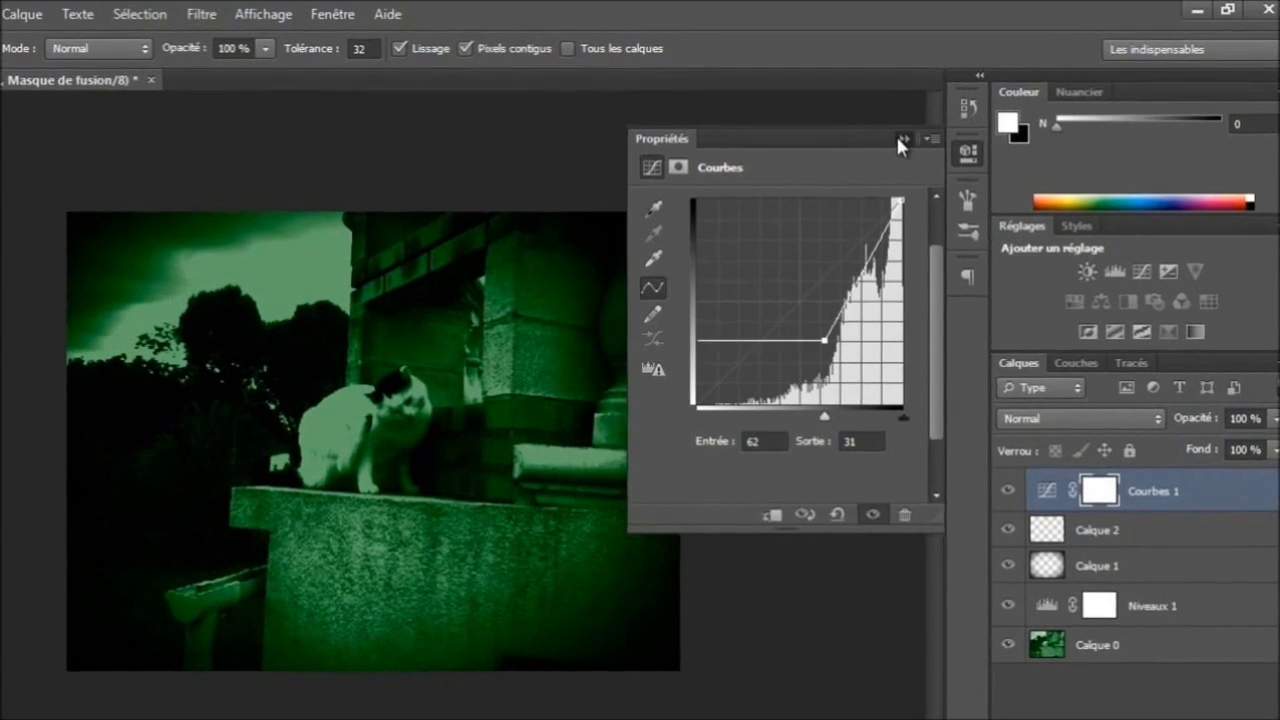
left_click(896, 136)
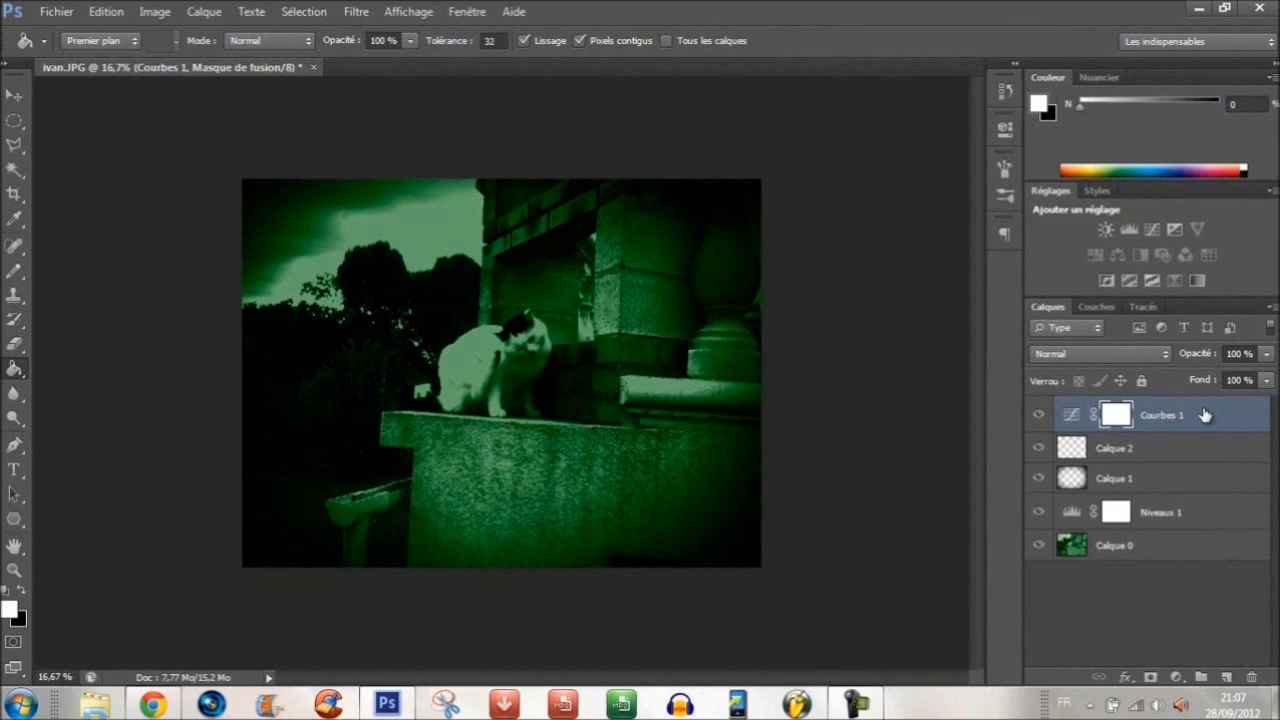
Merge all visible layers from Courbes 1 and rename the merged layer 'test'
right_click(1205, 414)
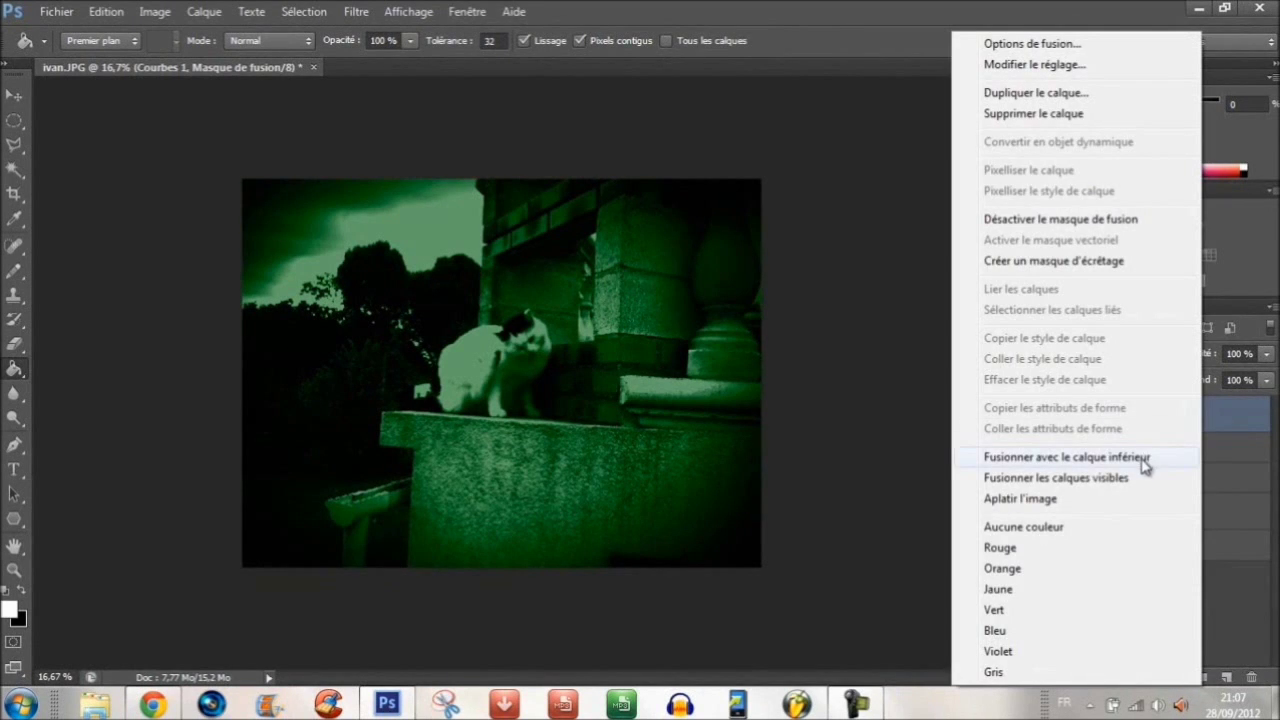
left_click(1143, 478)
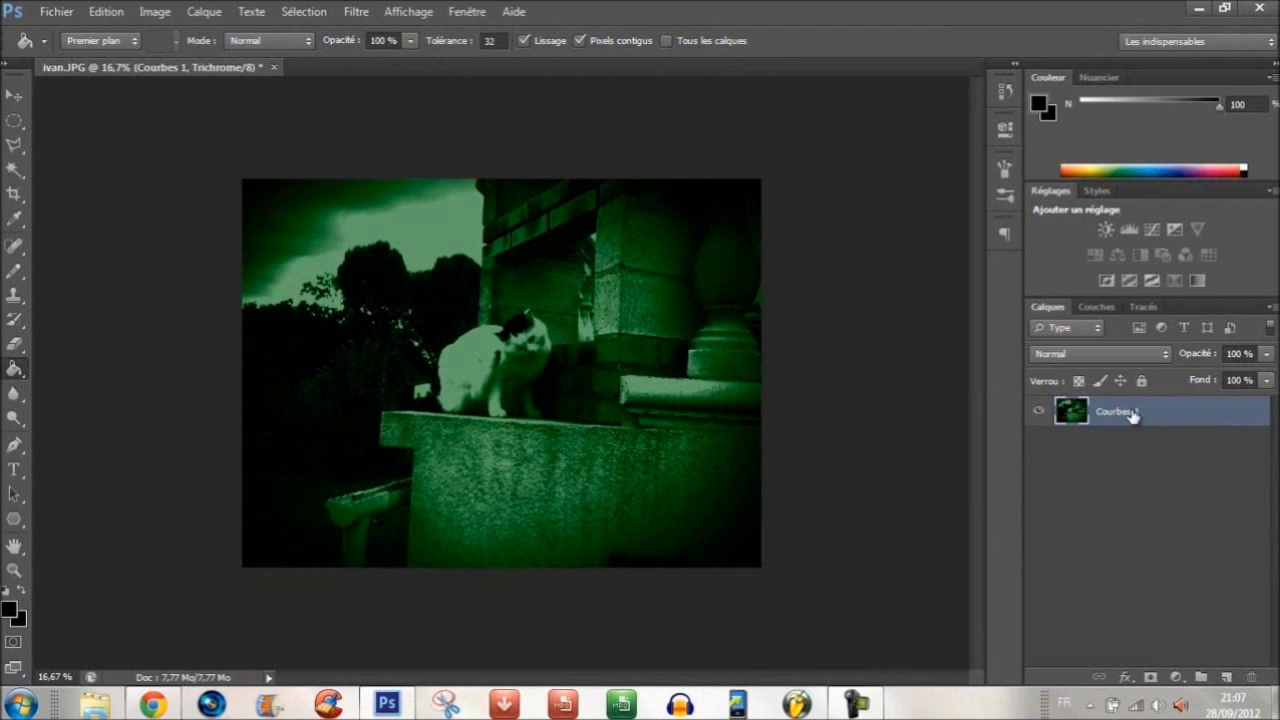
double_click(1128, 412)
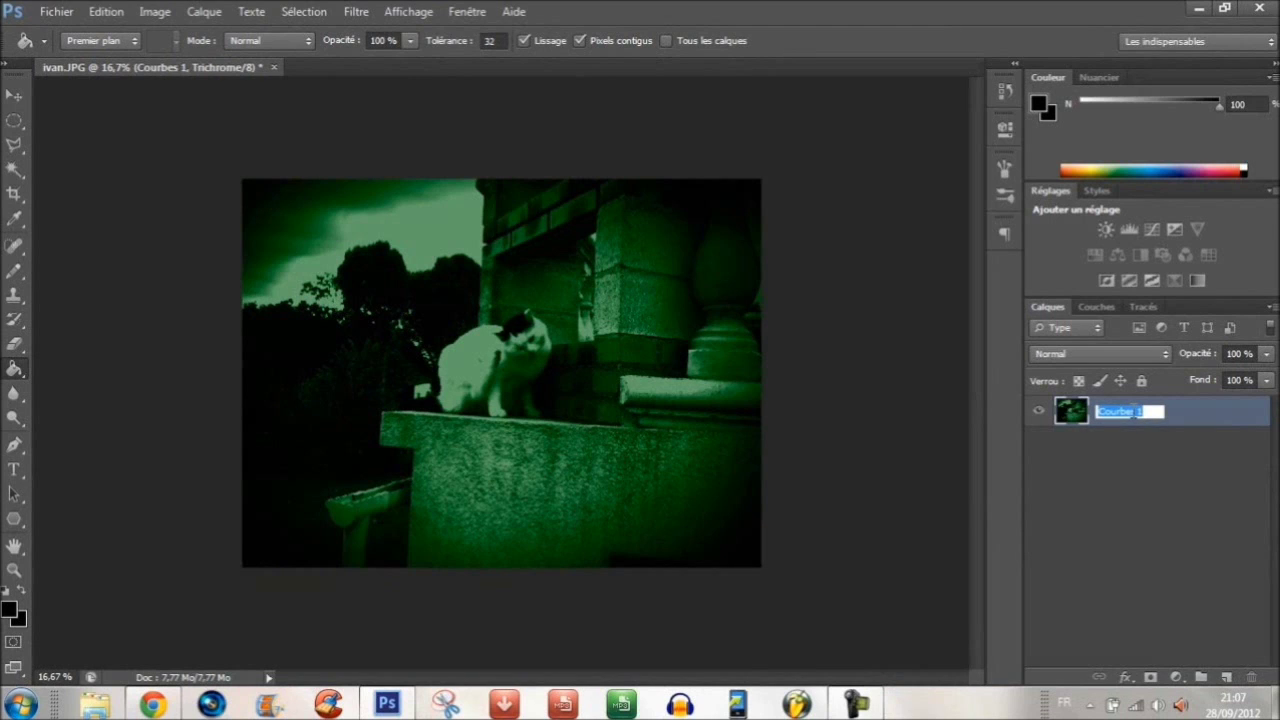
type("test")
key("Return")
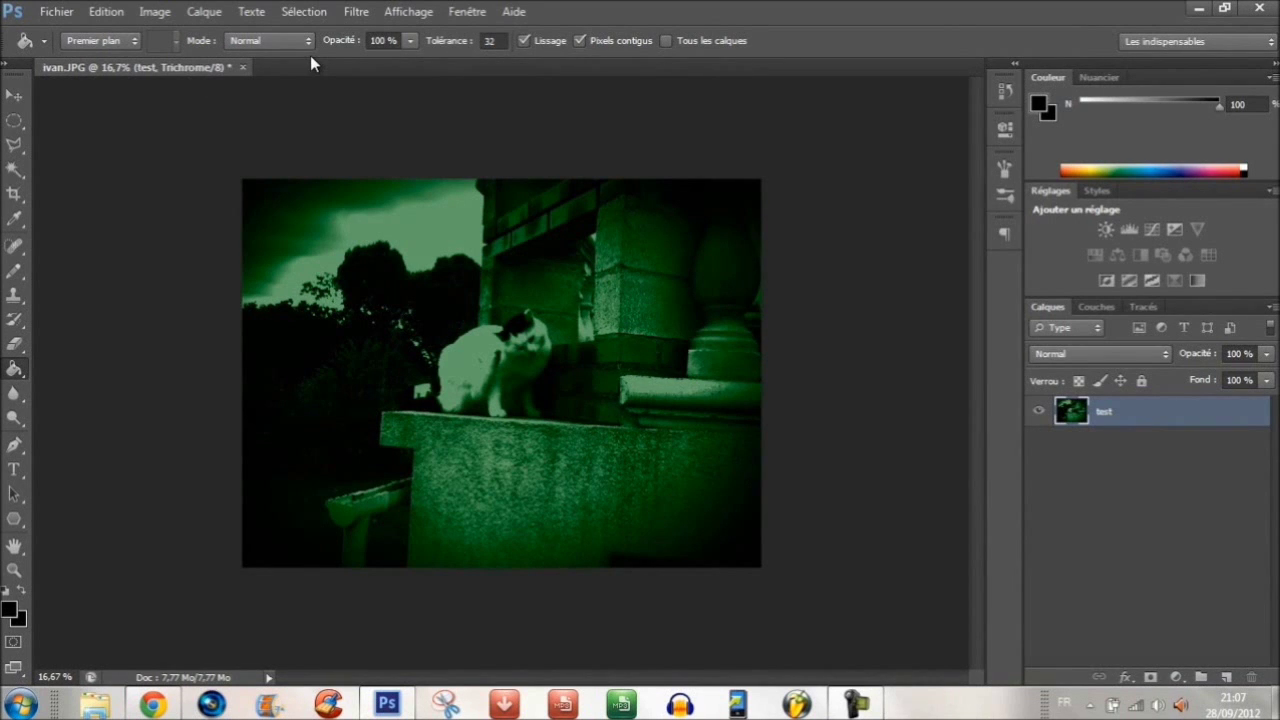
left_click(357, 14)
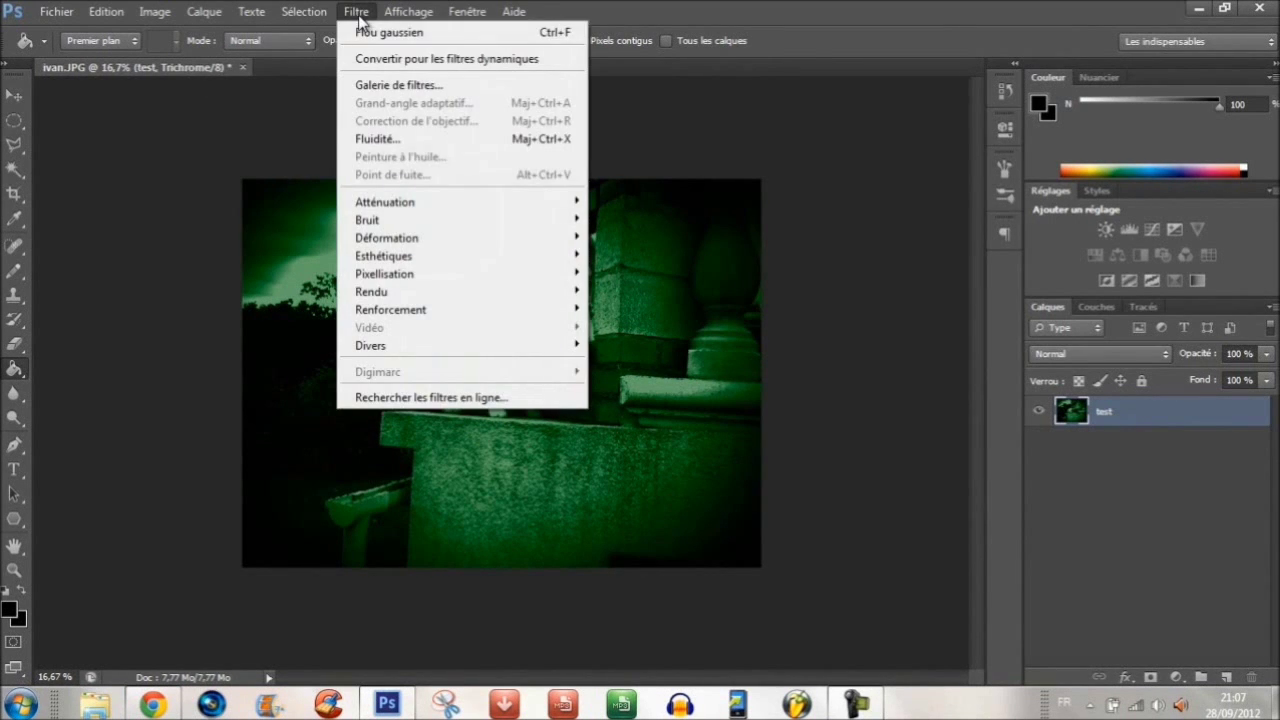
Apply Ajout de bruit with Quantité 7,16 % and Gaussienne distribution
mouse_move(367, 219)
left_click(627, 222)
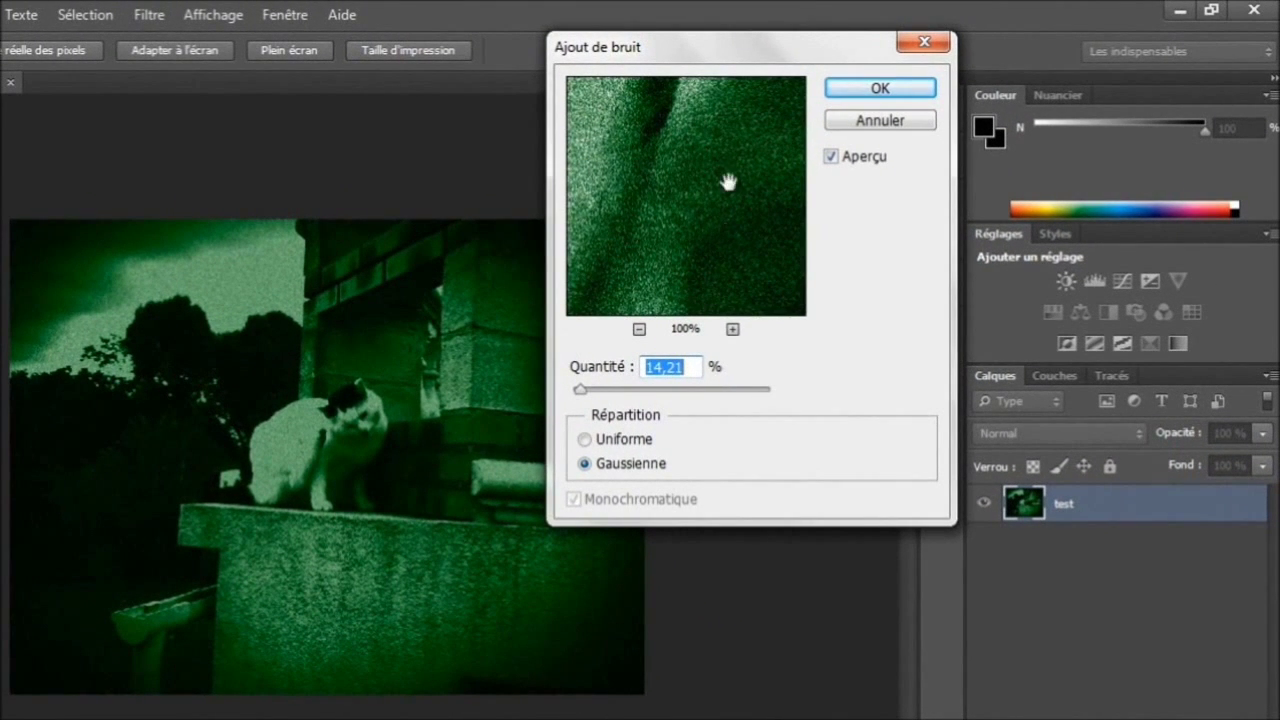
mouse_move(738, 46)
left_mouse_down()
mouse_move(865, 113)
mouse_move(972, 119)
left_mouse_up()
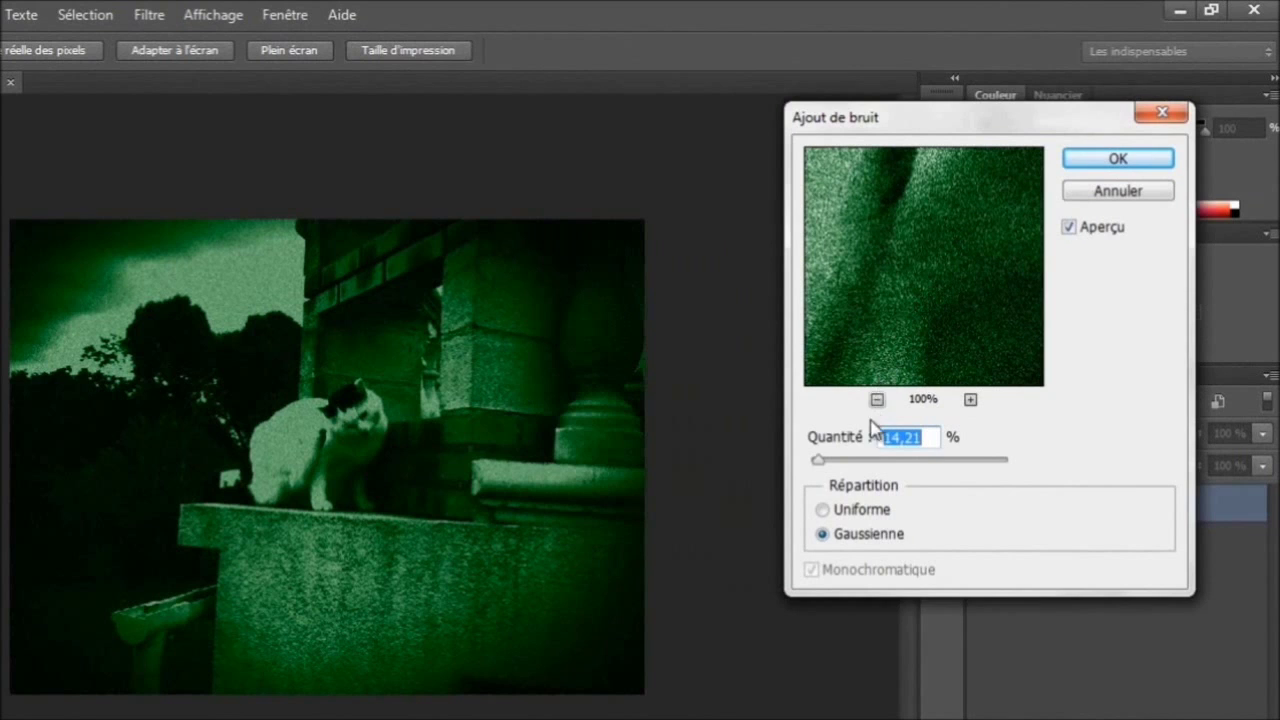
left_click_drag(819, 463, 815, 463)
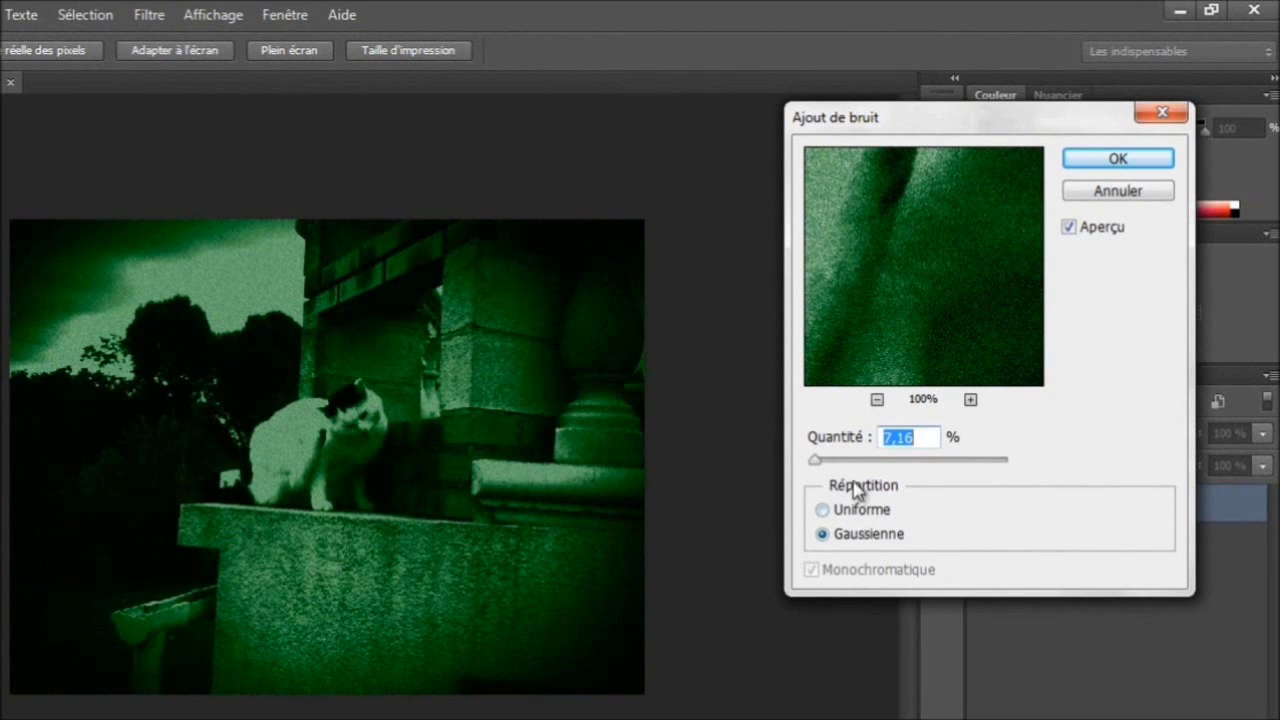
left_click(878, 540)
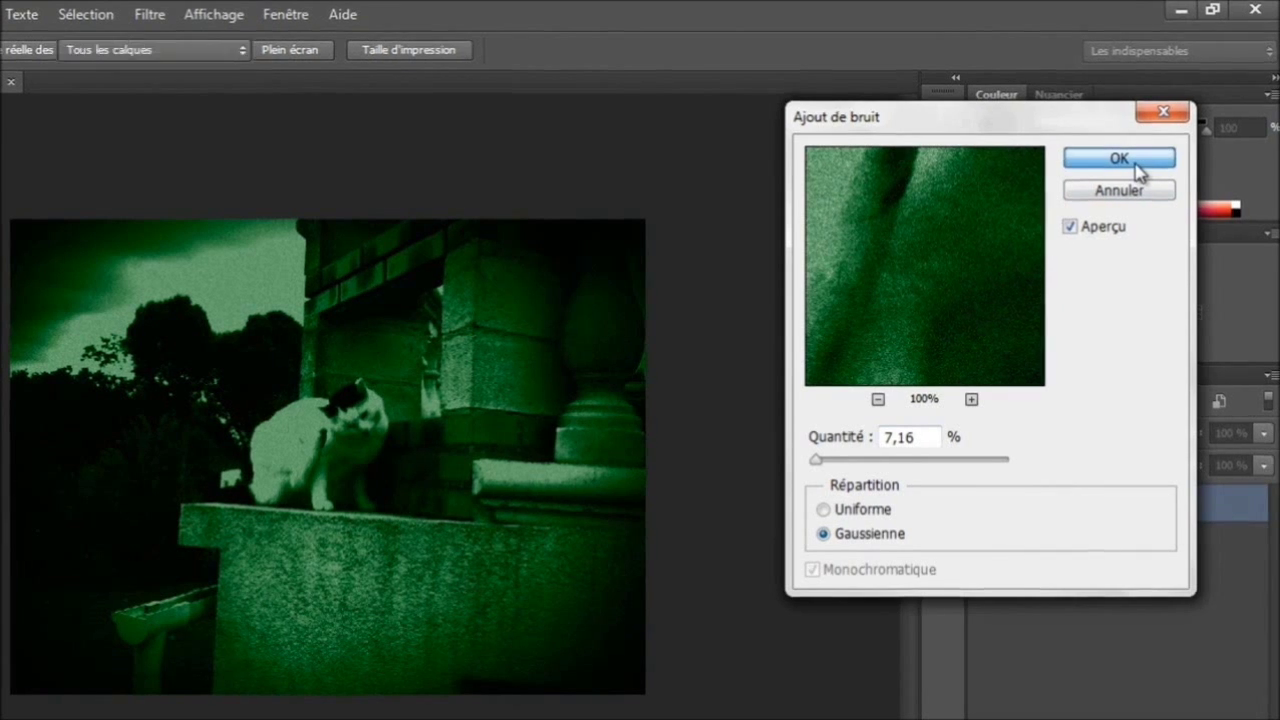
left_click(1136, 162)
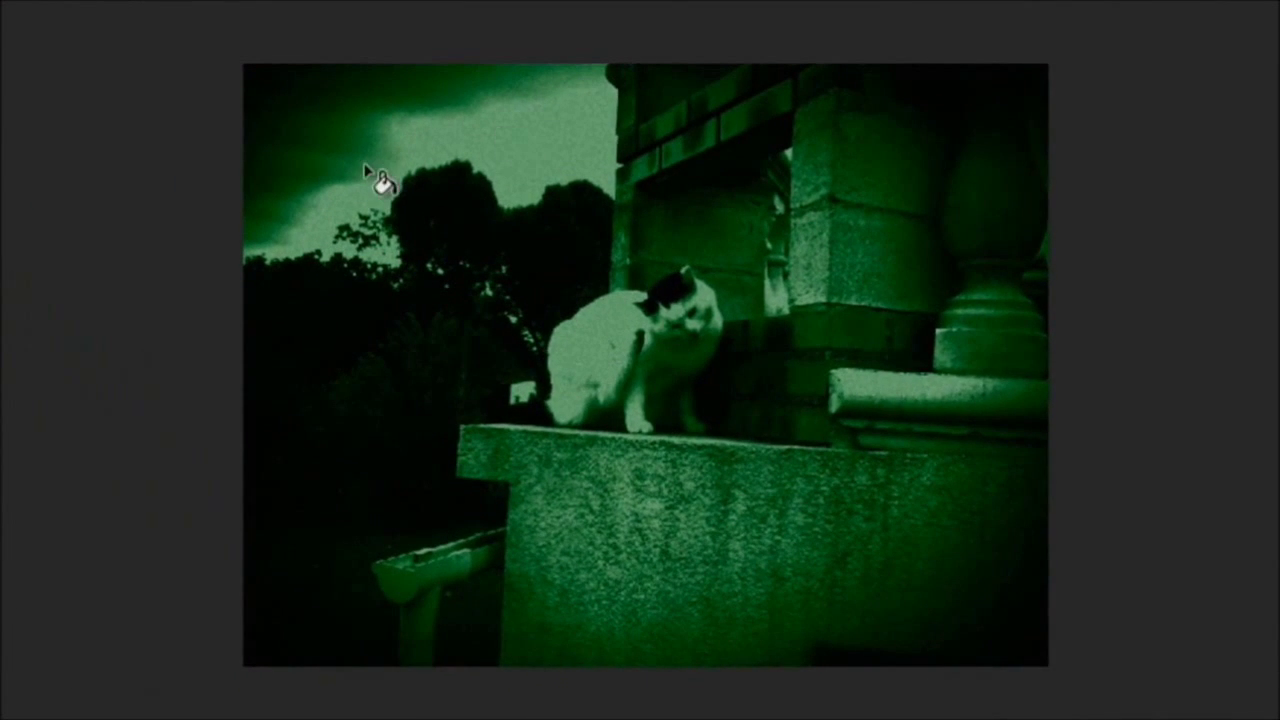